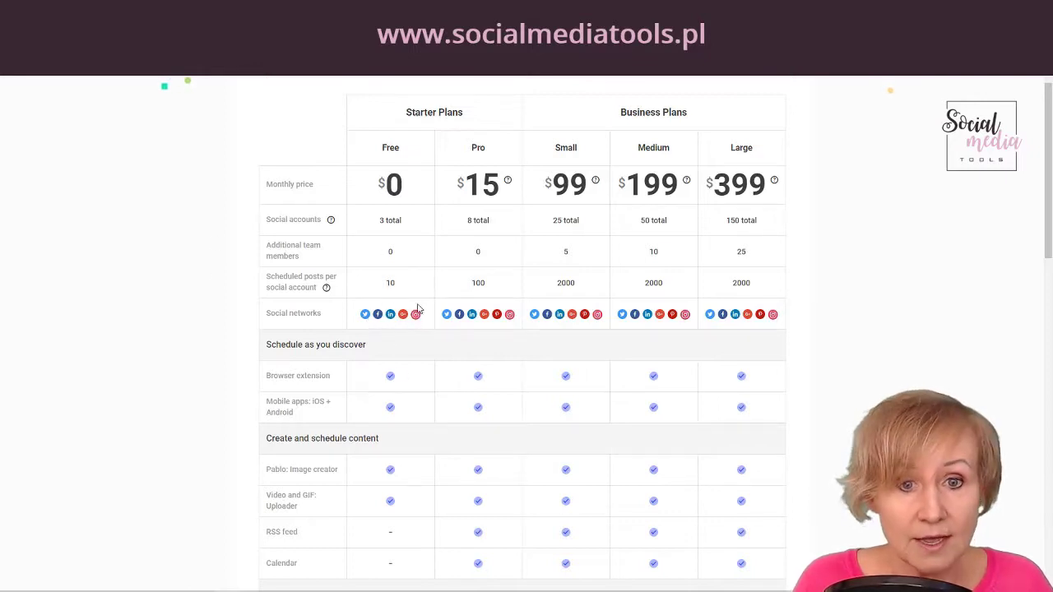
Compare the Free, Pro and Business plan features, limits and prices on the Buffer pricing page
{"action": "scroll", "coordinate": [547, 296], "scroll_direction": "down", "scroll_amount": 2}
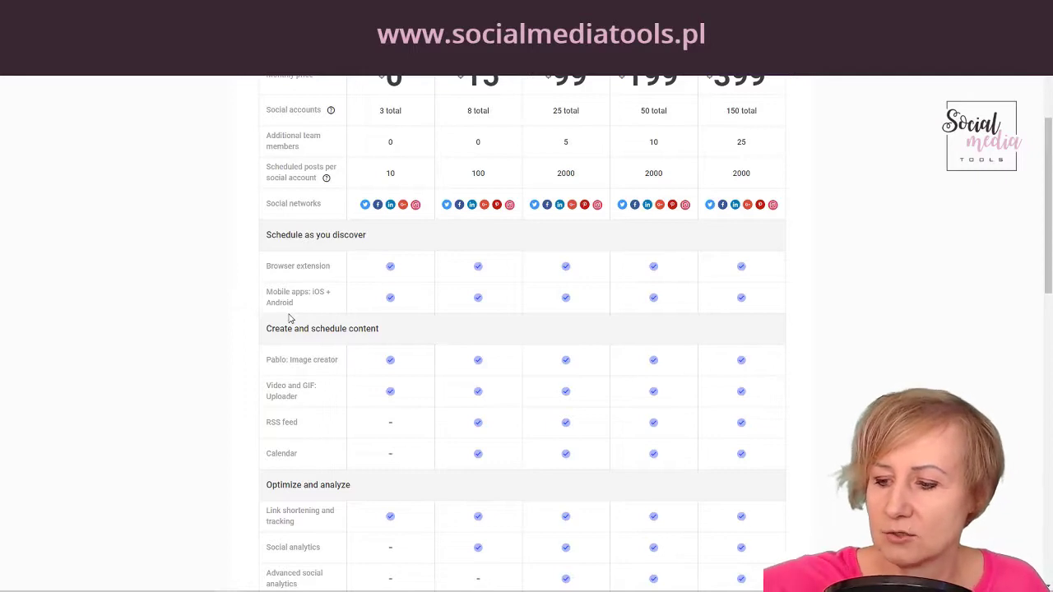
{"action": "scroll", "coordinate": [195, 265], "scroll_direction": "down", "scroll_amount": 3}
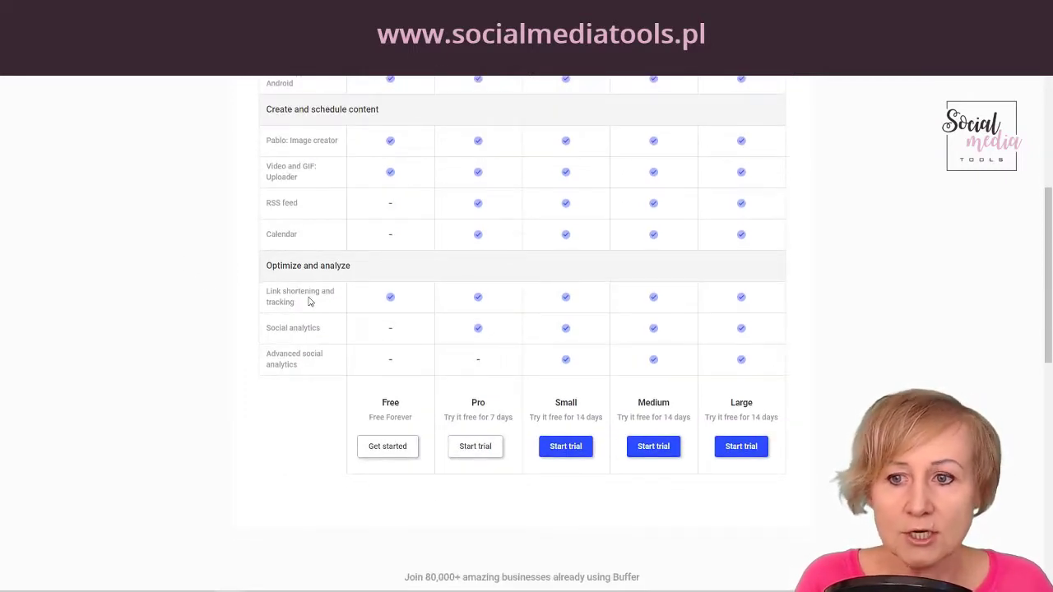
{"action": "scroll", "coordinate": [403, 320], "scroll_direction": "up", "scroll_amount": 2}
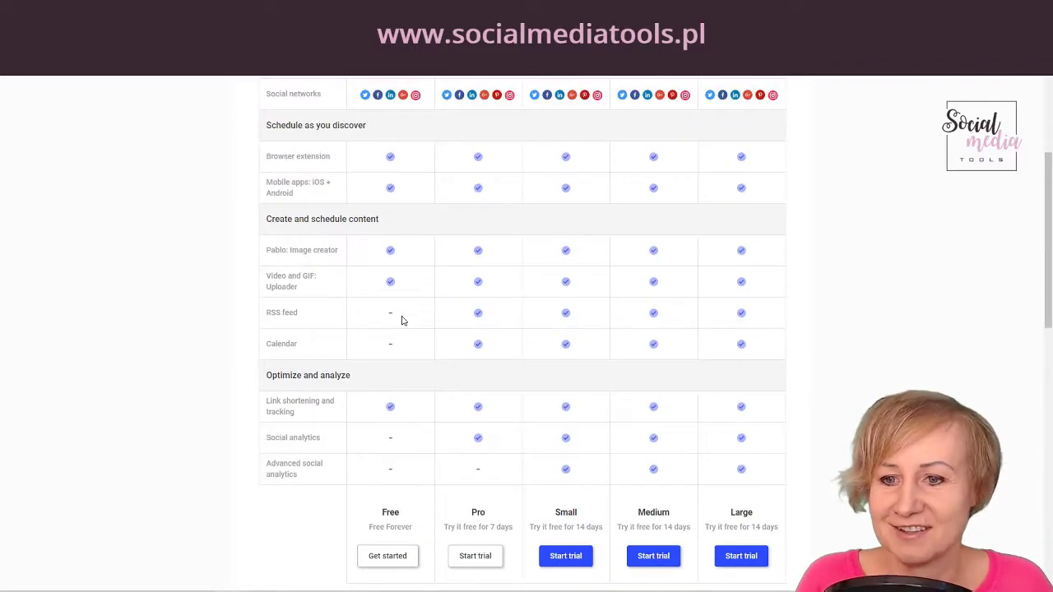
{"action": "scroll", "coordinate": [402, 320], "scroll_direction": "up", "scroll_amount": 3}
{"action": "scroll", "coordinate": [402, 320], "scroll_direction": "down", "scroll_amount": 6}
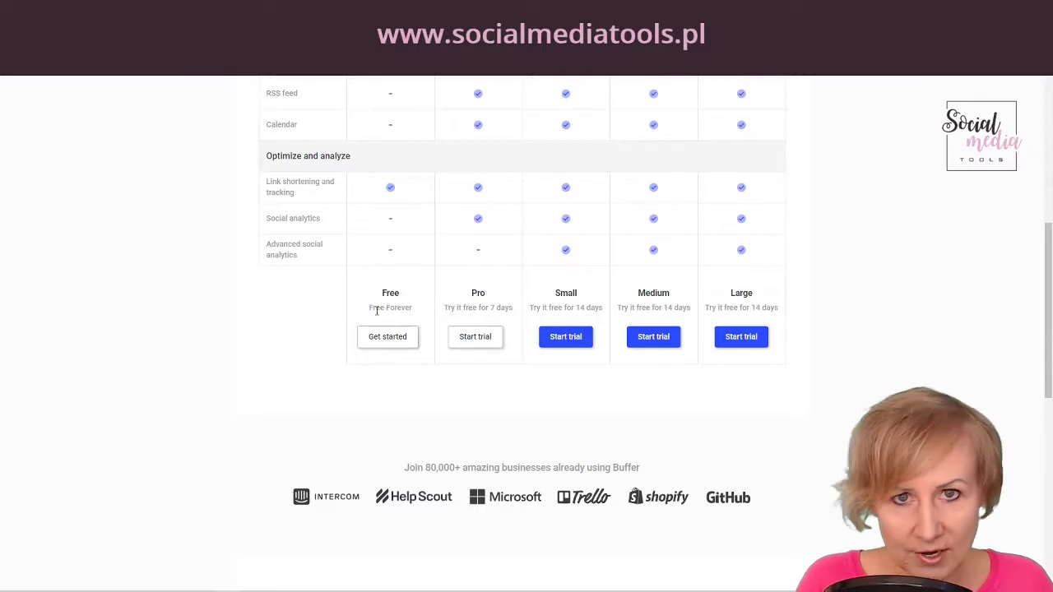
{"action": "scroll", "coordinate": [375, 306], "scroll_direction": "up", "scroll_amount": 5}
{"action": "scroll", "coordinate": [377, 305], "scroll_direction": "up", "scroll_amount": 2}
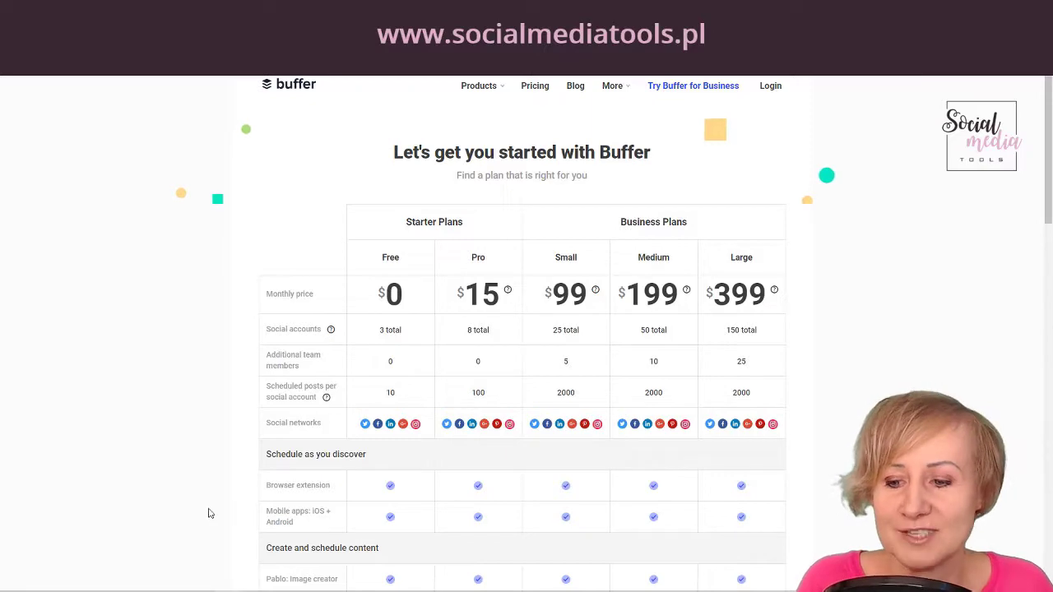
Switch to the Buffer dashboard showing the post queue of the Nowa firma Facebook page
{"action": "mouse_move", "coordinate": [239, 585]}
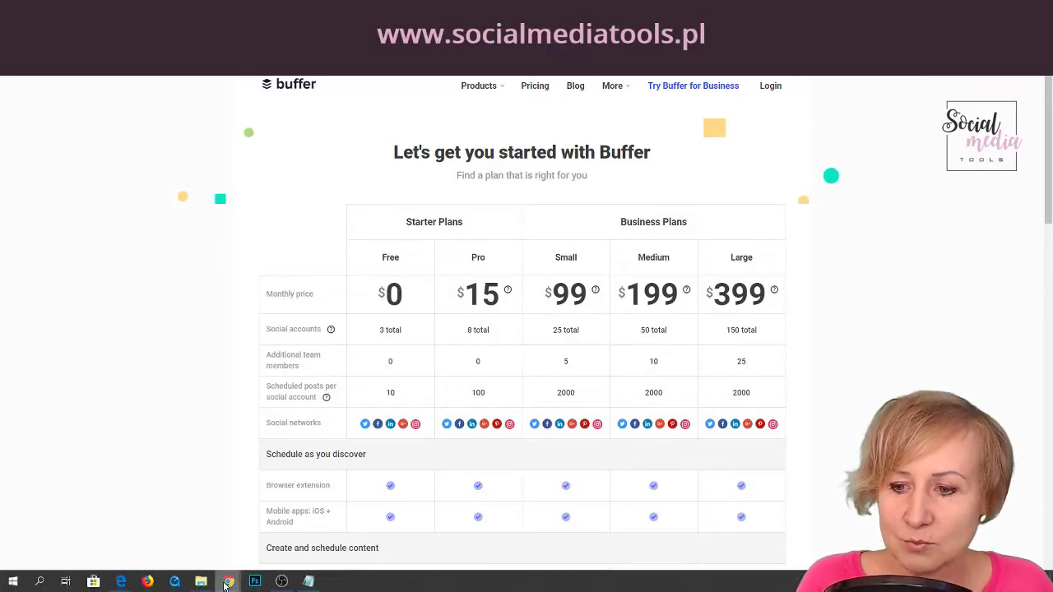
{"action": "mouse_move", "coordinate": [176, 558]}
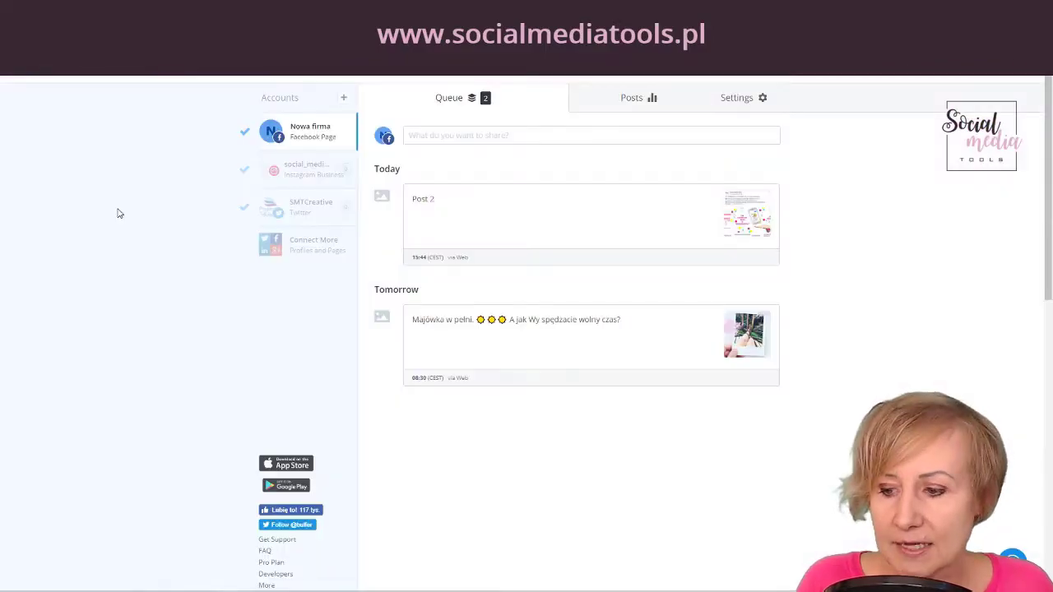
{"action": "mouse_move", "coordinate": [482, 247]}
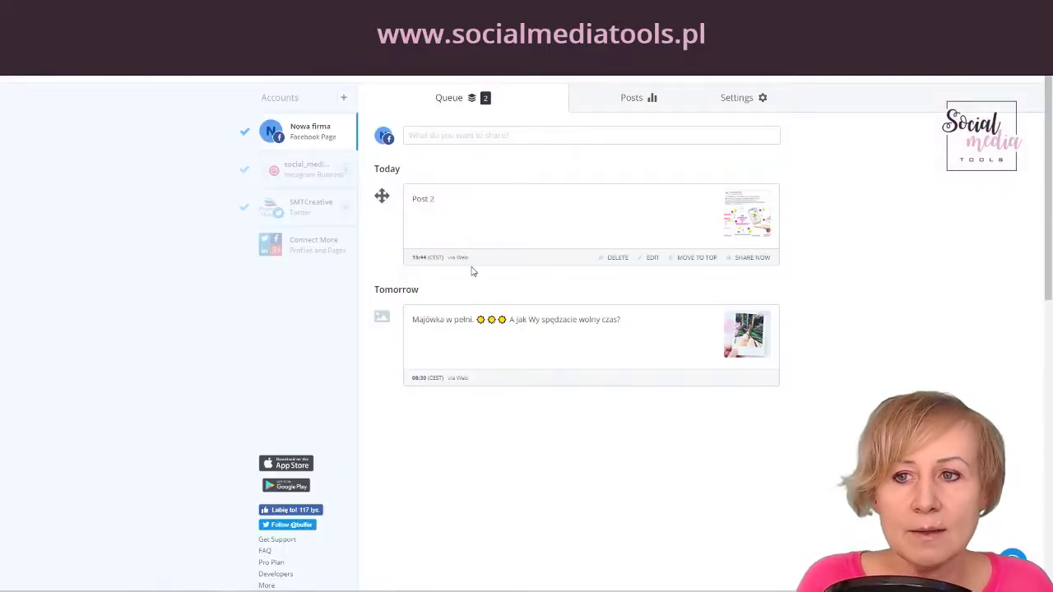
Look over the social network connection options and the SMTCreative Twitter queue, ending on the Nowa firma Facebook page
{"action": "left_click", "coordinate": [343, 99]}
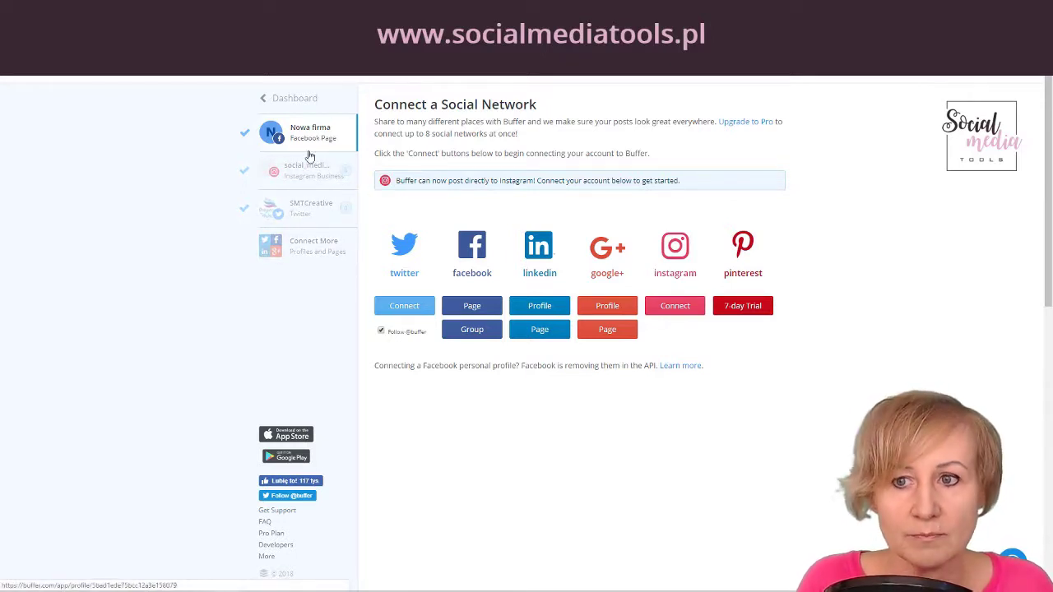
{"action": "left_click", "coordinate": [302, 207]}
{"action": "left_click", "coordinate": [556, 135]}
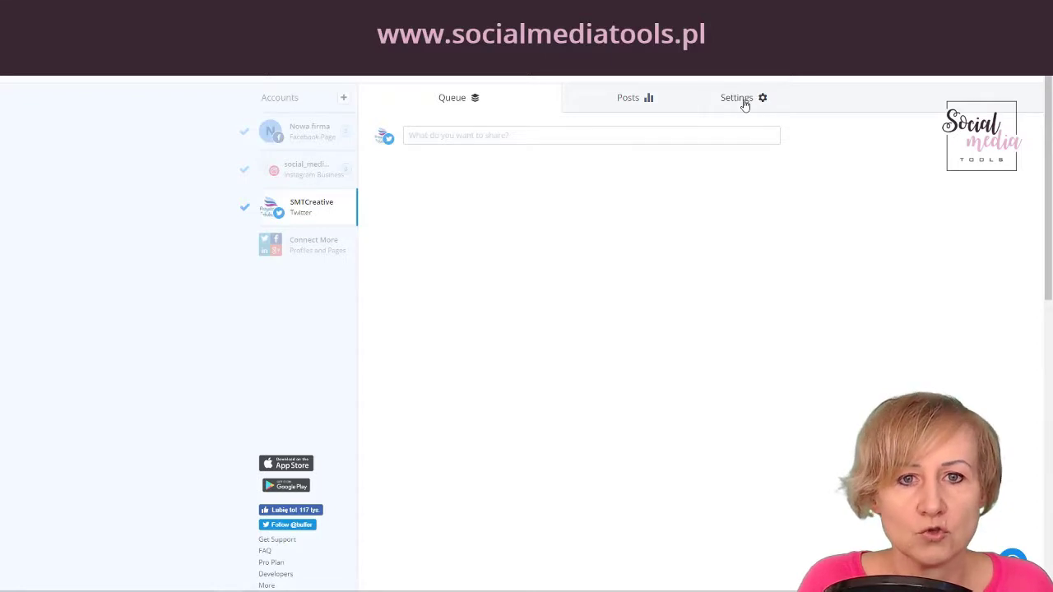
{"action": "mouse_move", "coordinate": [740, 100]}
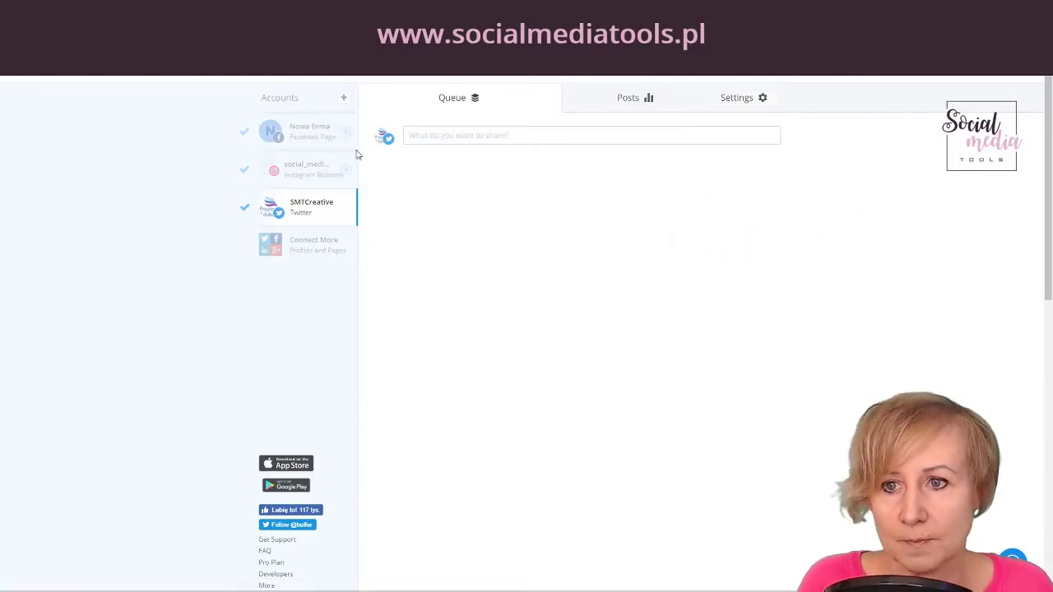
{"action": "left_click", "coordinate": [311, 131]}
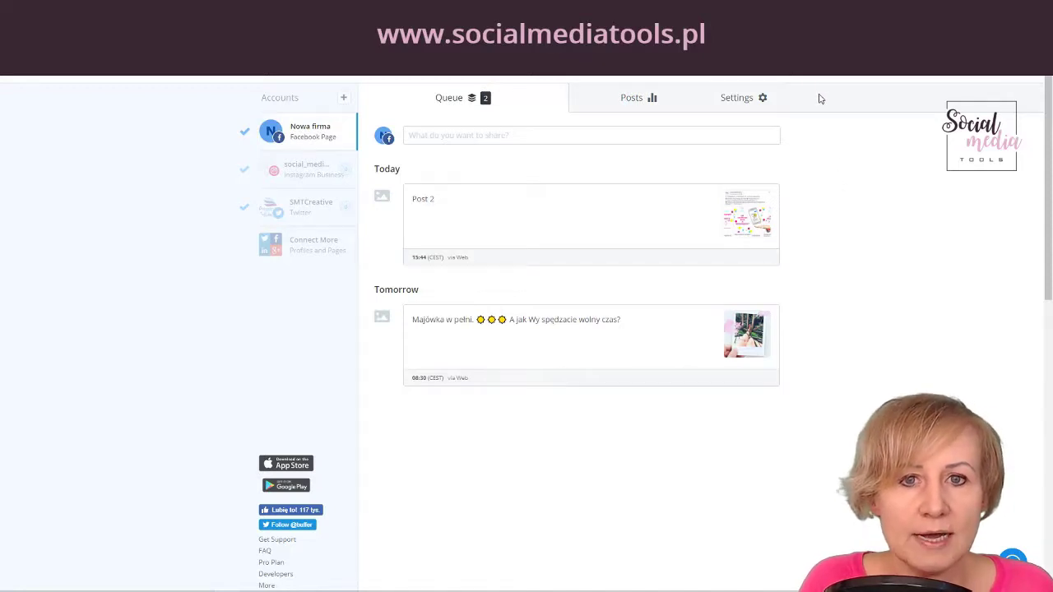
Try Sunday and restore Monday as the week's start day in the Time & Date Settings, and return to the dashboard
{"action": "mouse_move", "coordinate": [765, 74]}
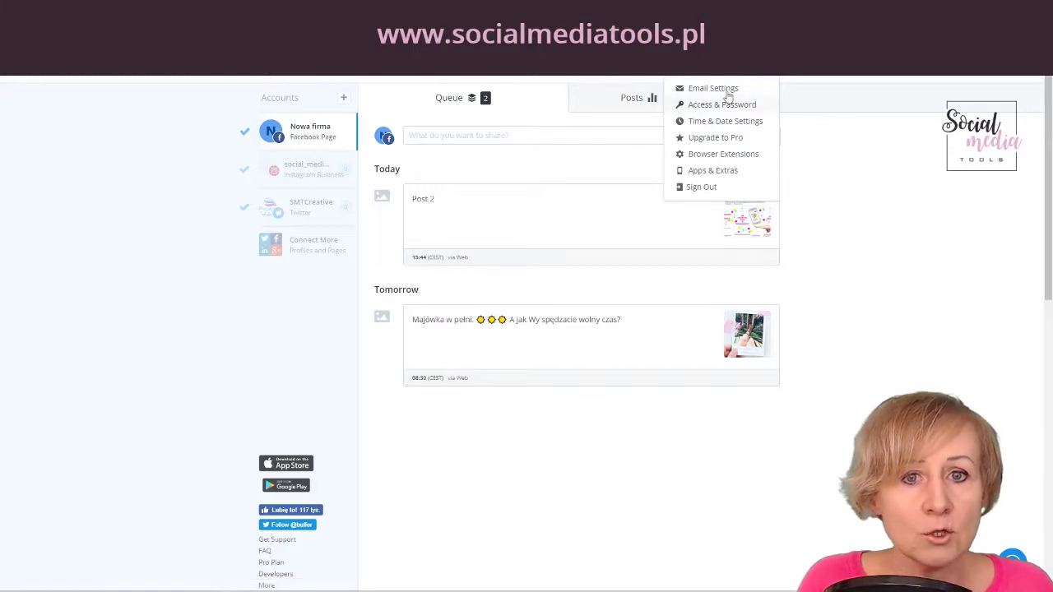
{"action": "left_click", "coordinate": [723, 125]}
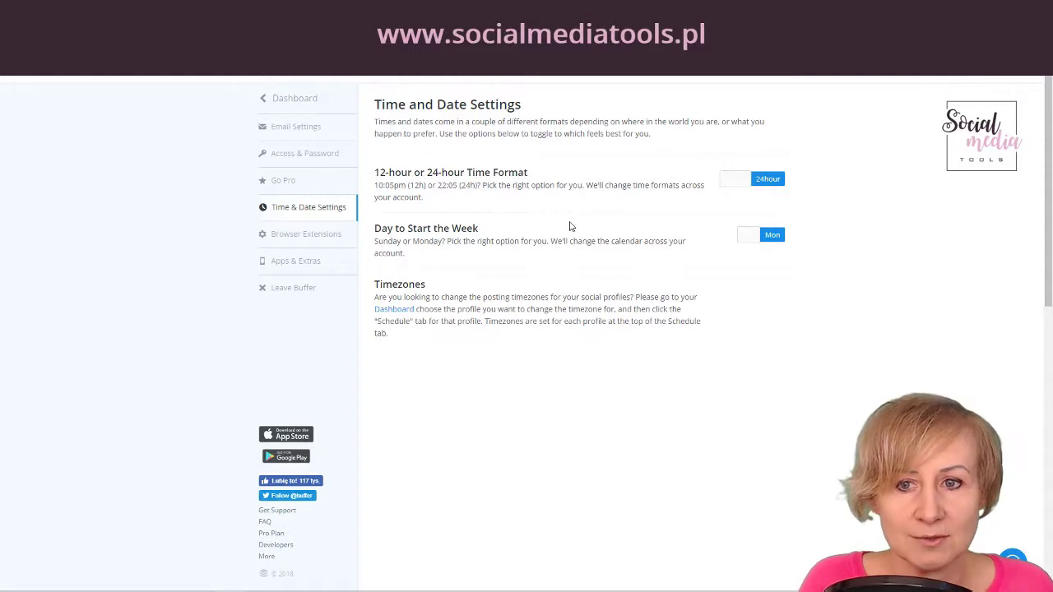
{"action": "left_click", "coordinate": [750, 236]}
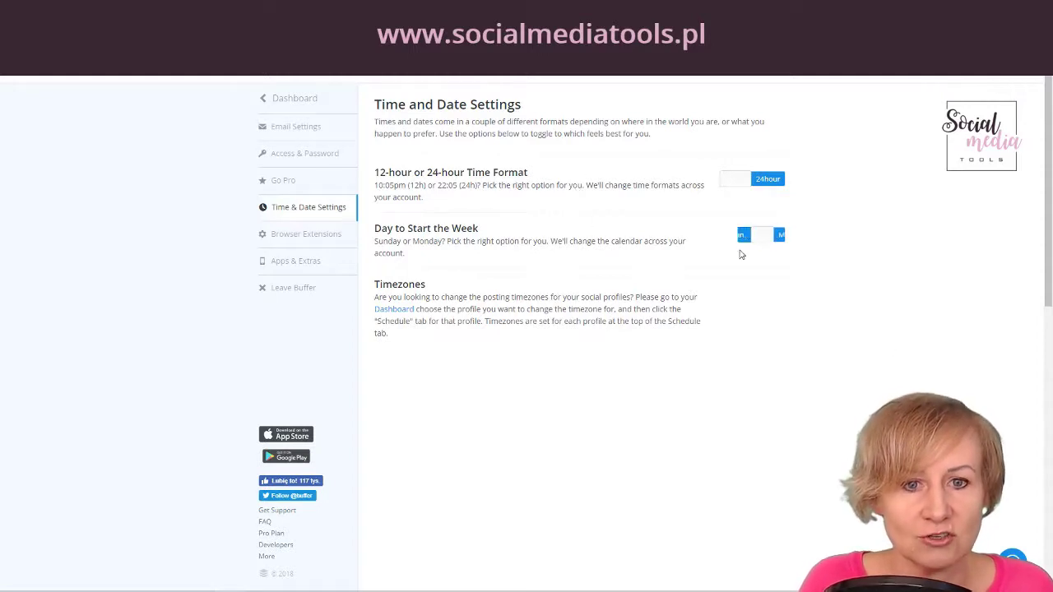
{"action": "left_click", "coordinate": [765, 239]}
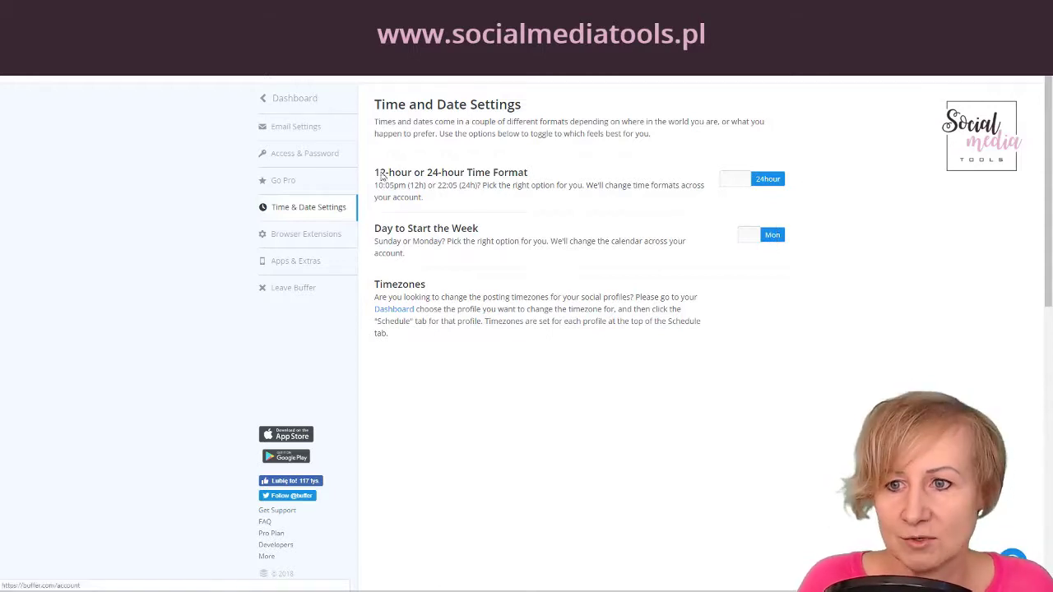
{"action": "left_click", "coordinate": [297, 103]}
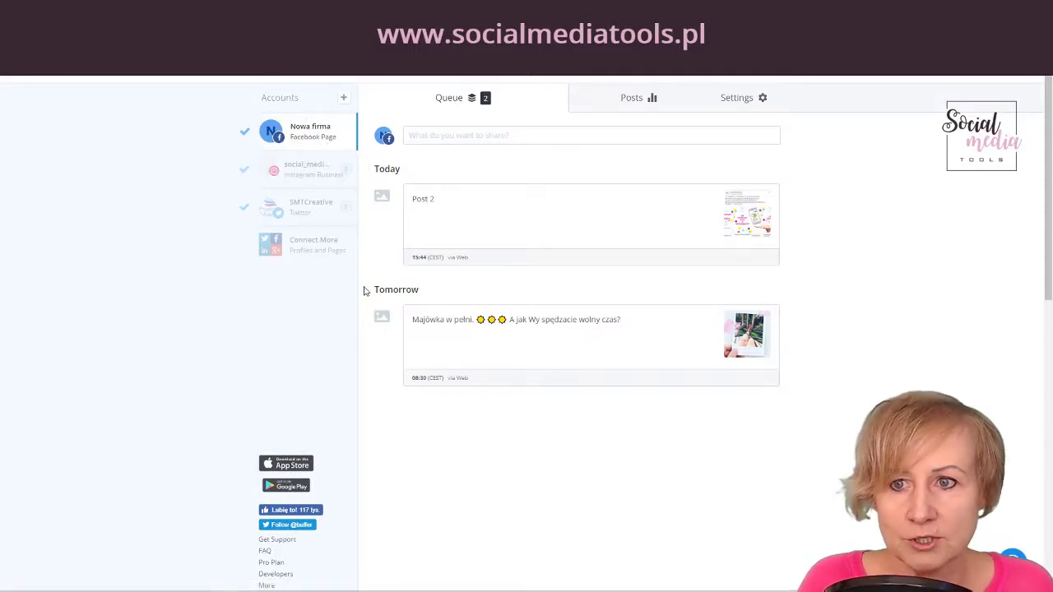
Start a new post for the Nowa firma Facebook page with the text "tEST 1"
{"action": "left_click", "coordinate": [493, 136]}
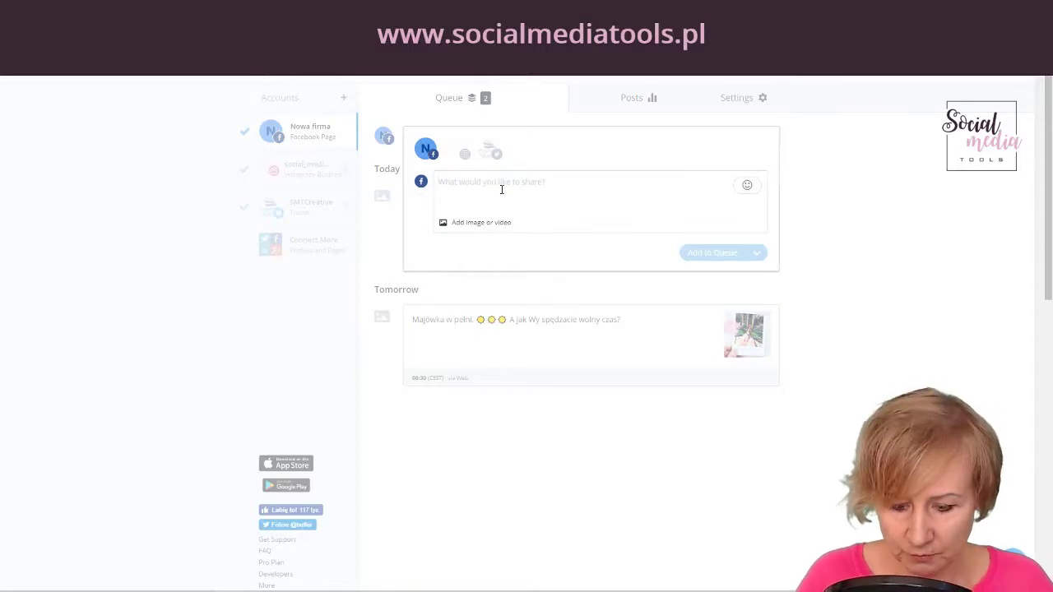
{"action": "type", "text": "tEST 1"}
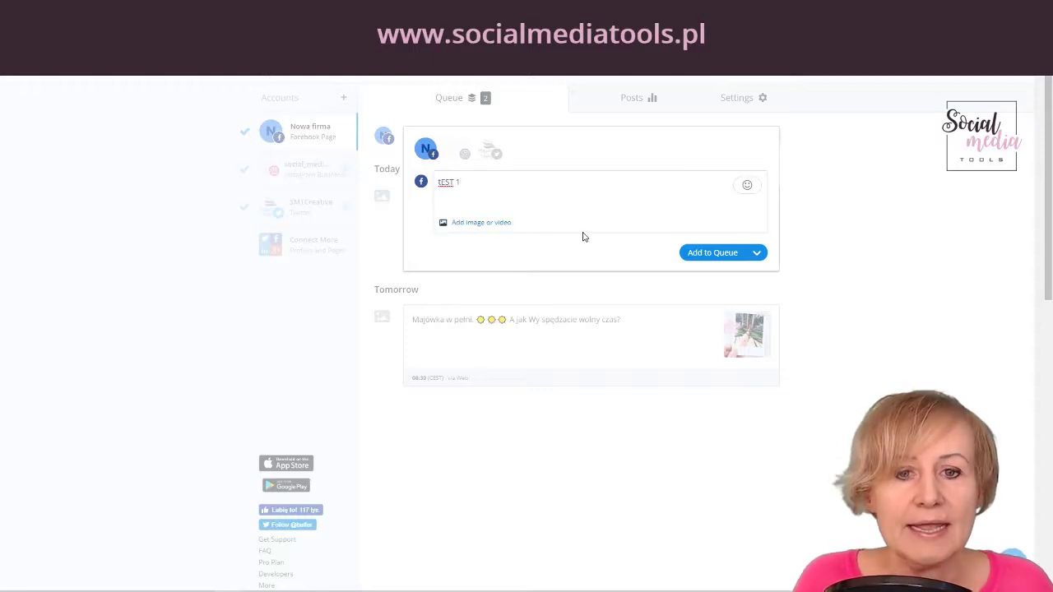
Check the post's scheduling calendar for September and October 2018, and close it without scheduling
{"action": "left_click", "coordinate": [757, 254]}
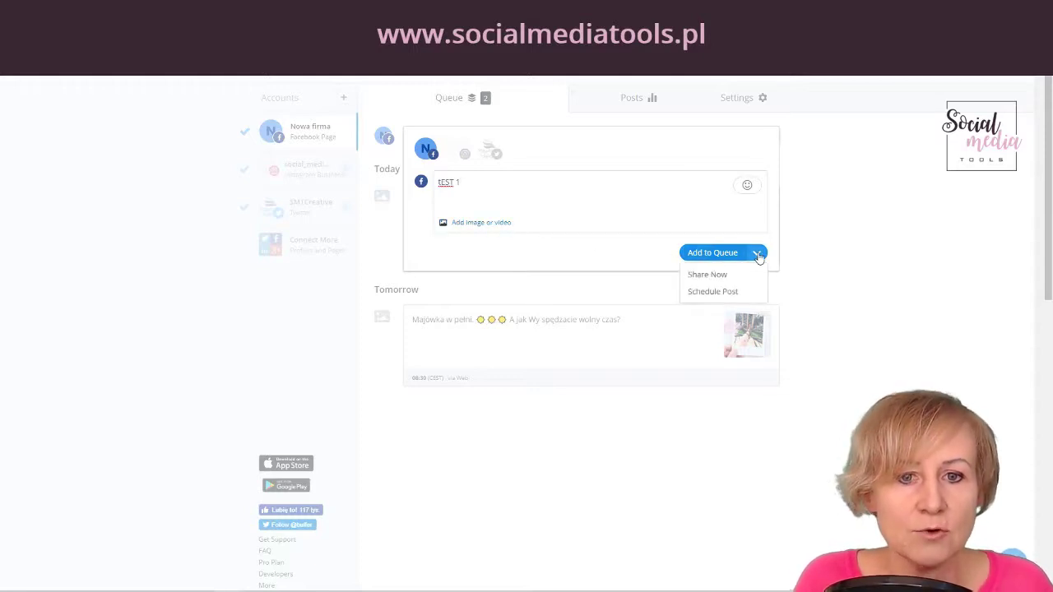
{"action": "left_click", "coordinate": [711, 297]}
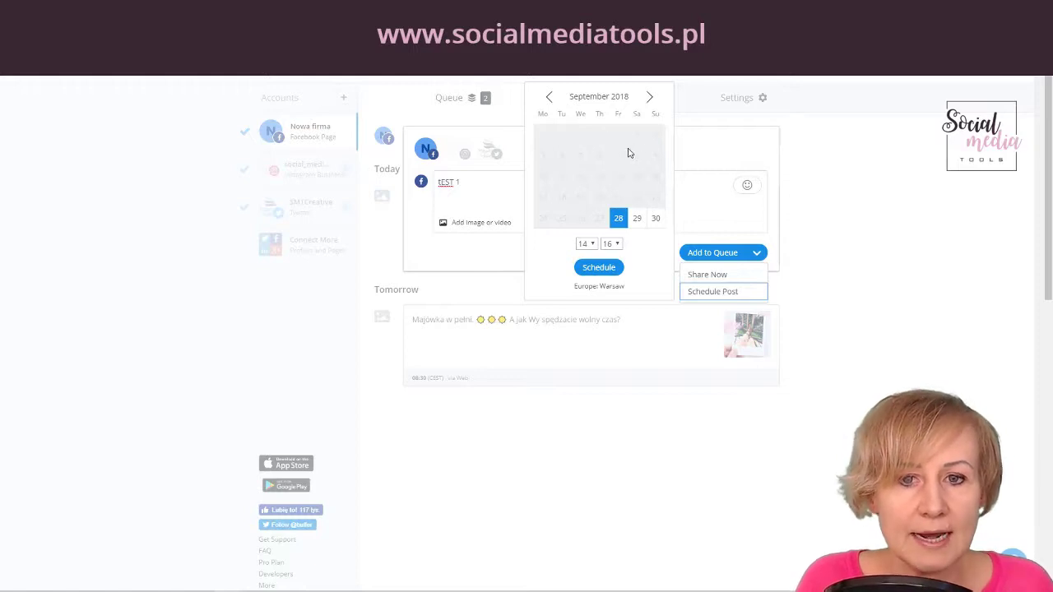
{"action": "left_click", "coordinate": [649, 97]}
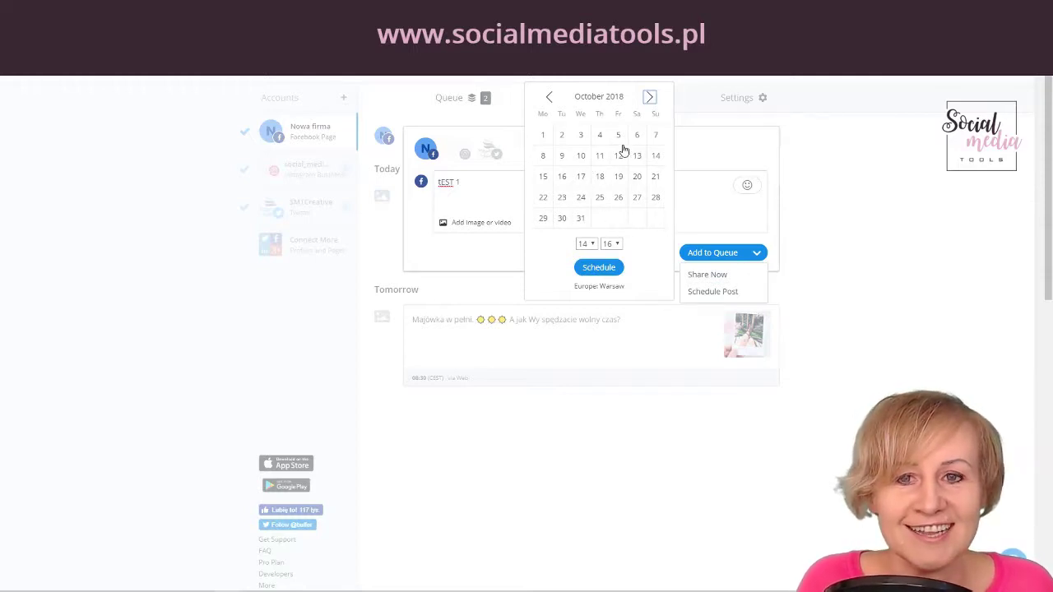
{"action": "left_click", "coordinate": [550, 98]}
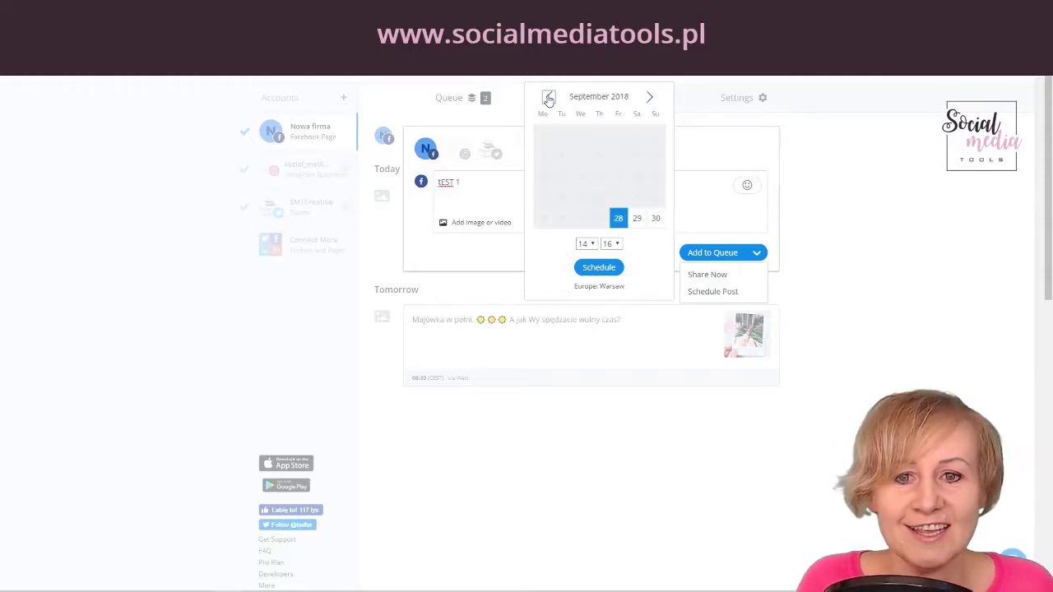
{"action": "left_click", "coordinate": [484, 258]}
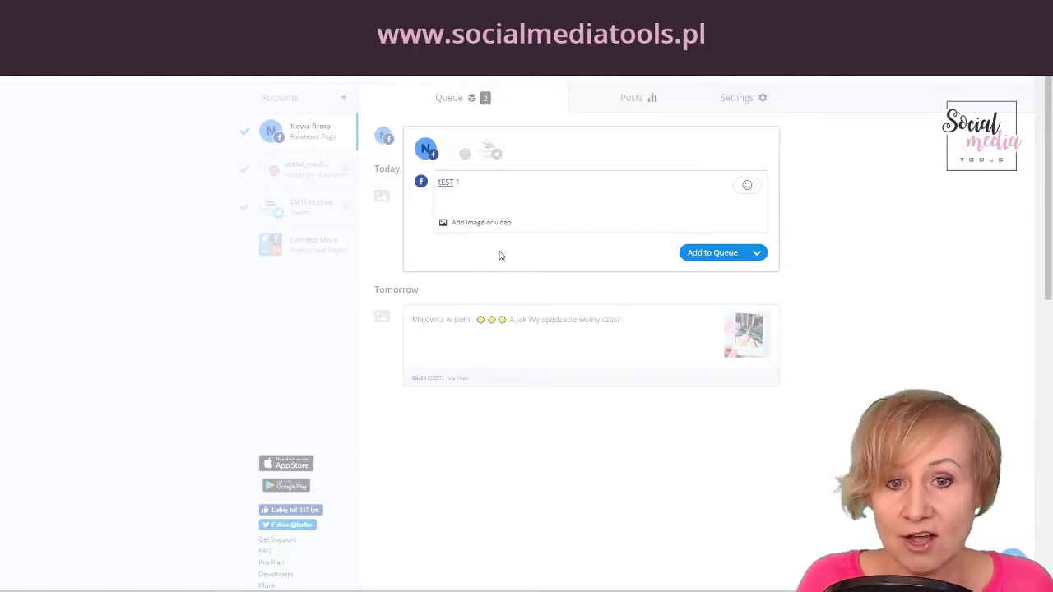
Add the "tEST 1" post to the Facebook page's queue
{"action": "left_click", "coordinate": [714, 256]}
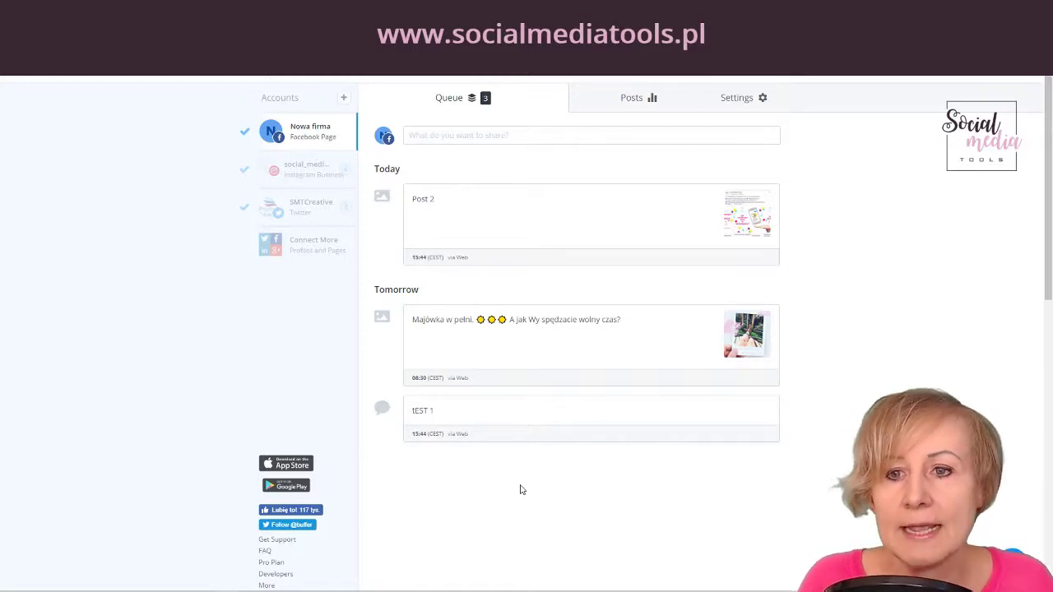
Start another post, try different combinations of the Facebook, Instagram and Twitter accounts as its targets, and discard it
{"action": "left_click", "coordinate": [430, 135]}
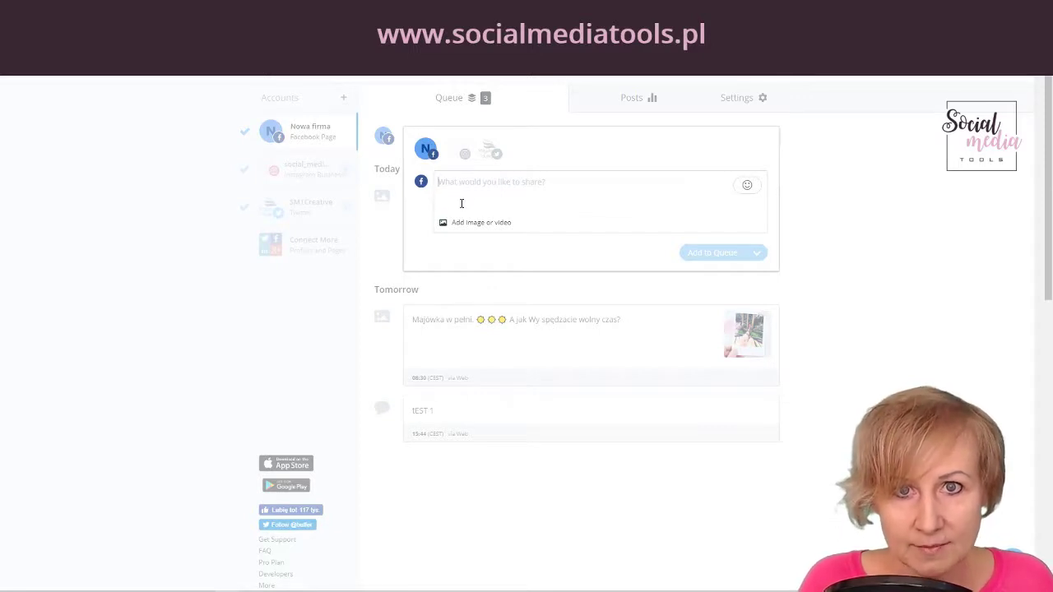
{"action": "left_click", "coordinate": [464, 154]}
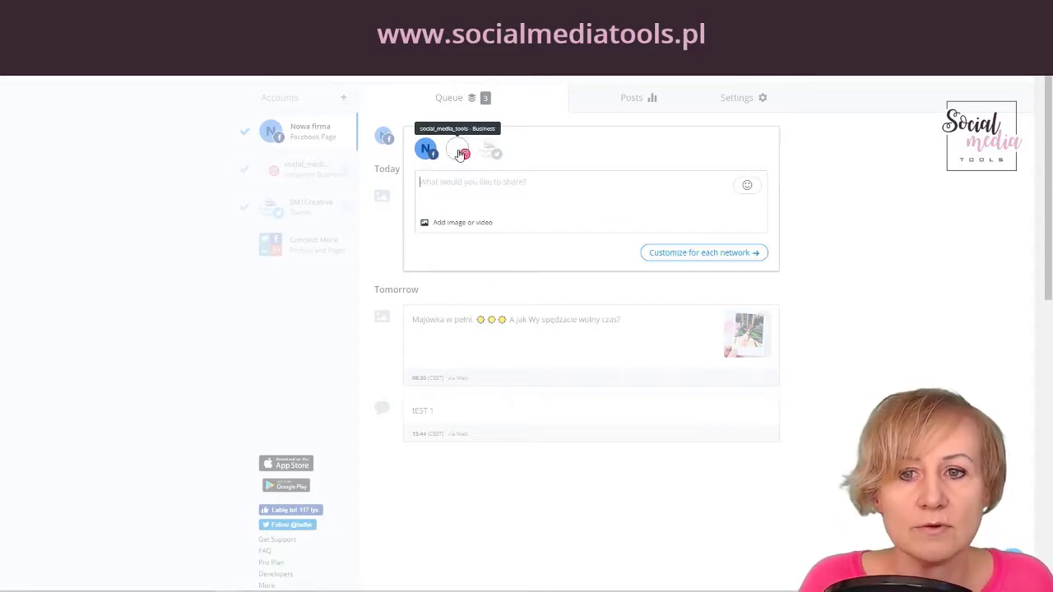
{"action": "left_click", "coordinate": [489, 155]}
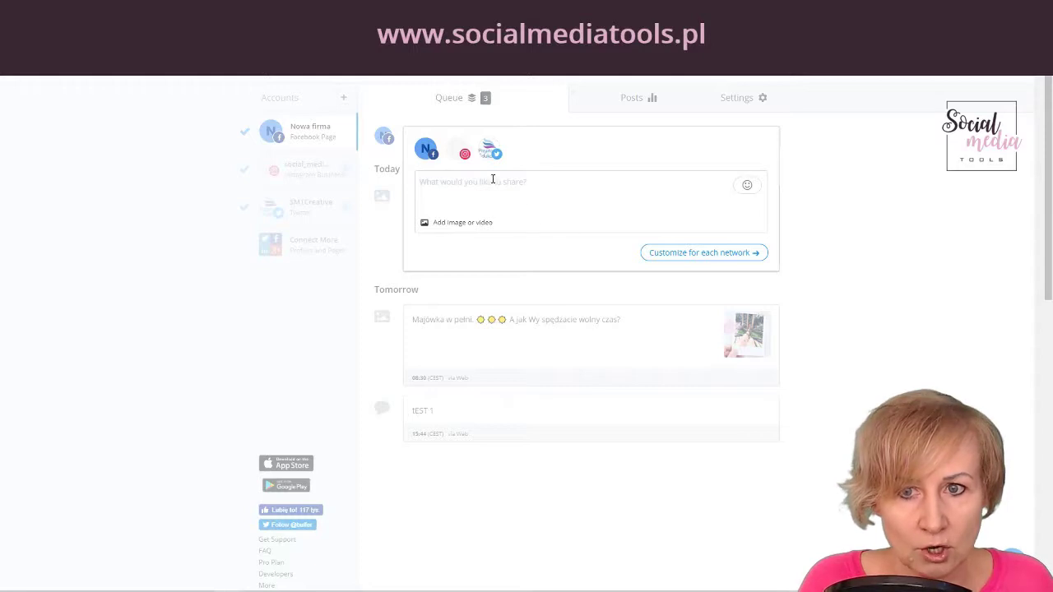
{"action": "left_click", "coordinate": [425, 150]}
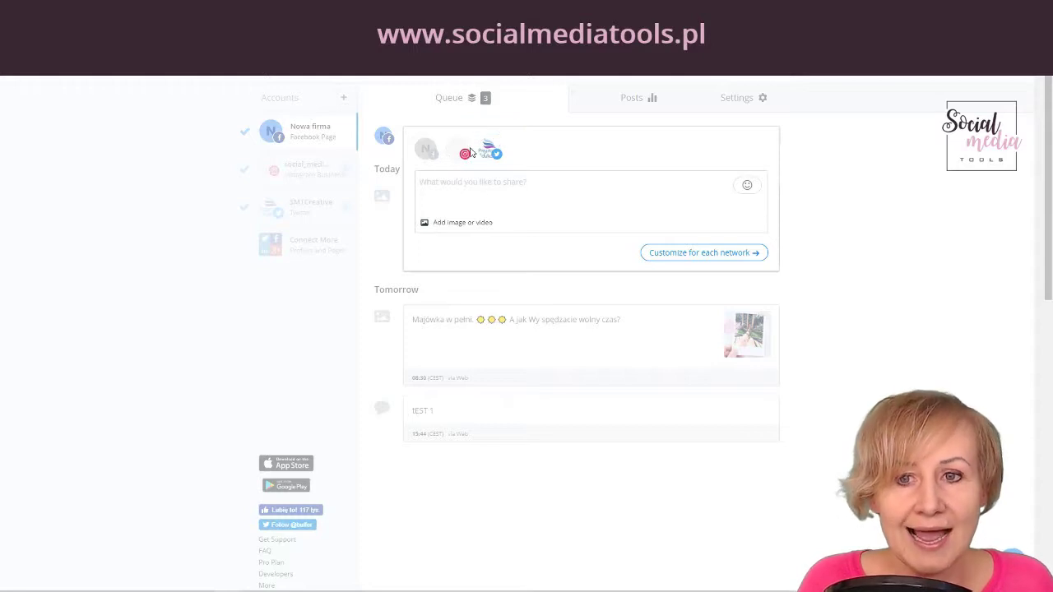
{"action": "left_click", "coordinate": [469, 153]}
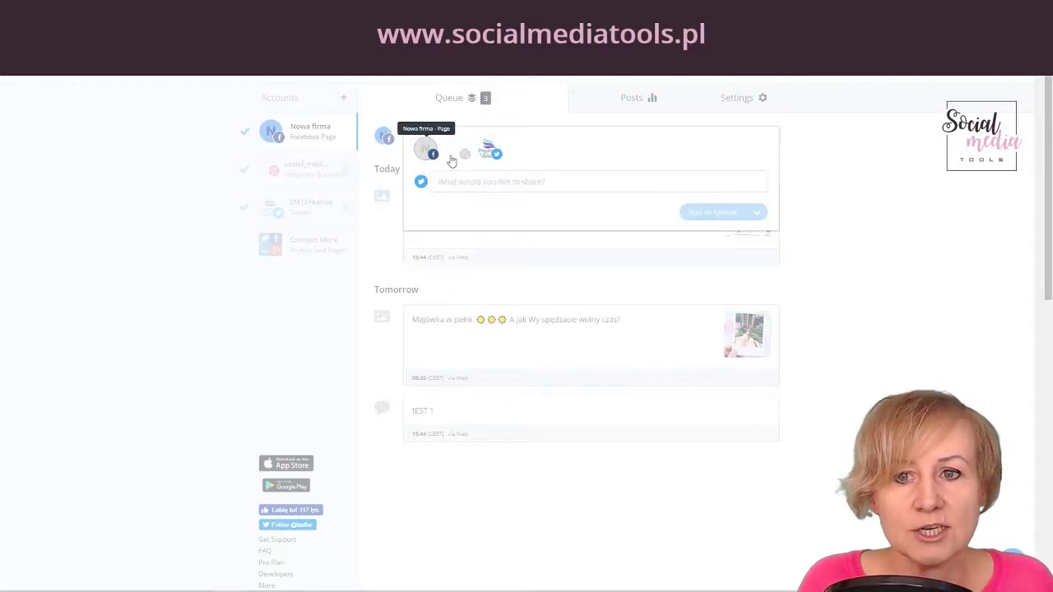
{"action": "left_click", "coordinate": [462, 155]}
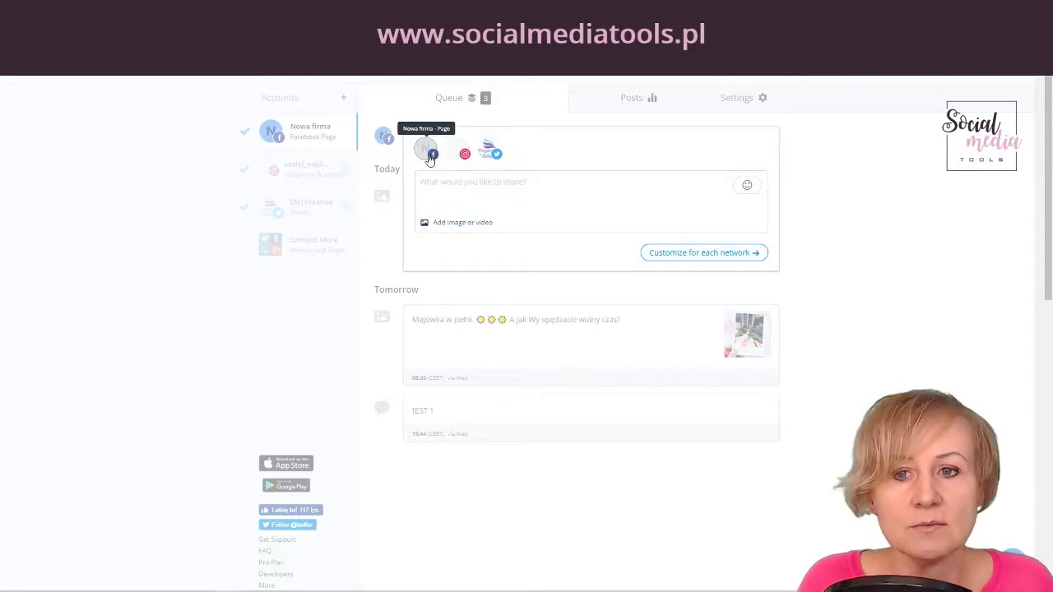
{"action": "left_click", "coordinate": [555, 332]}
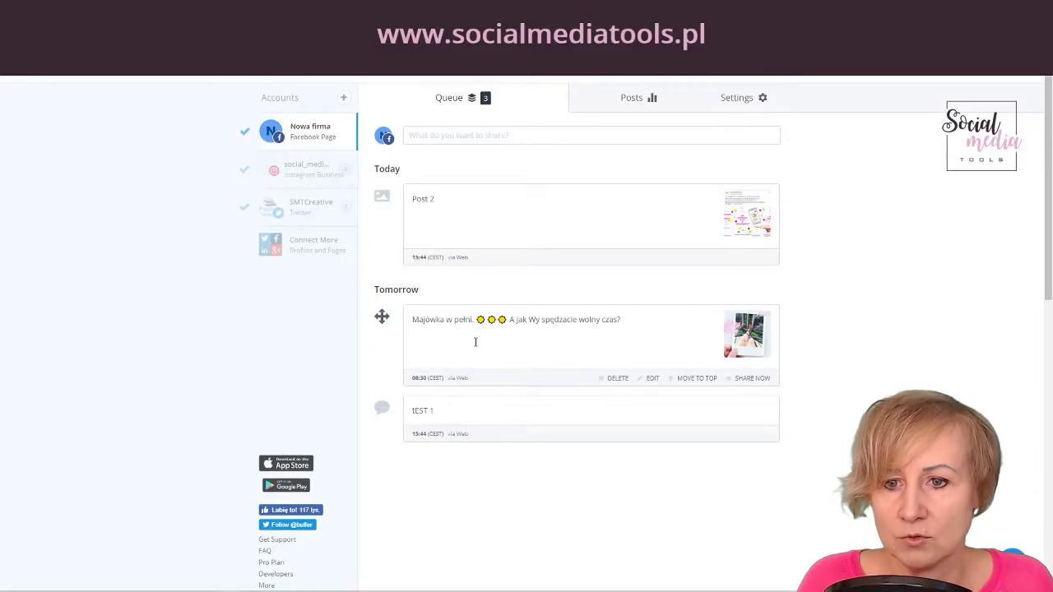
Open the queued "Majówka w pełni" post for editing and close the editor without altering it
{"action": "left_click", "coordinate": [649, 379]}
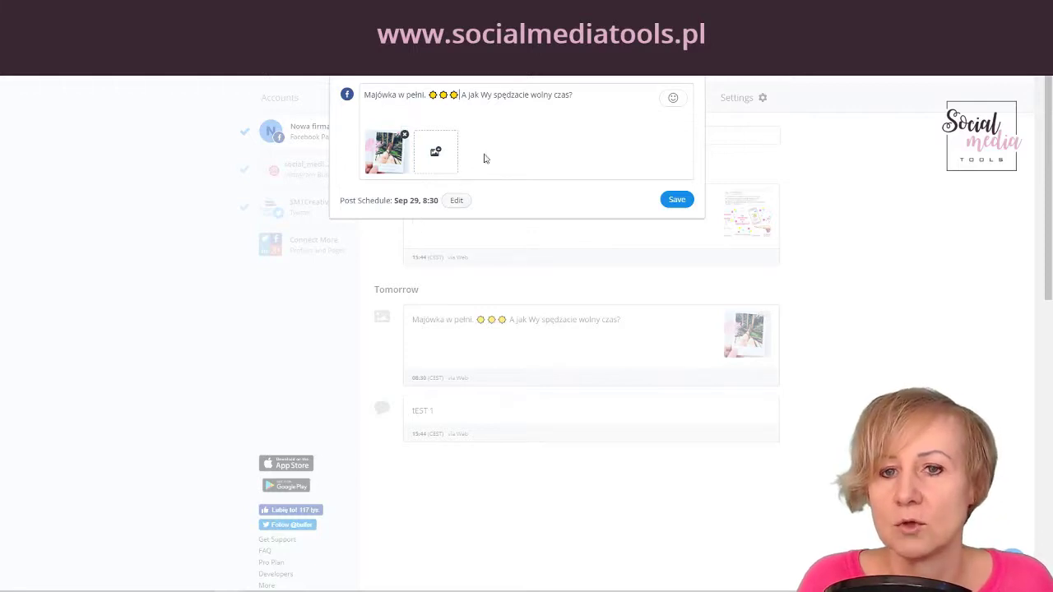
{"action": "left_click", "coordinate": [677, 206]}
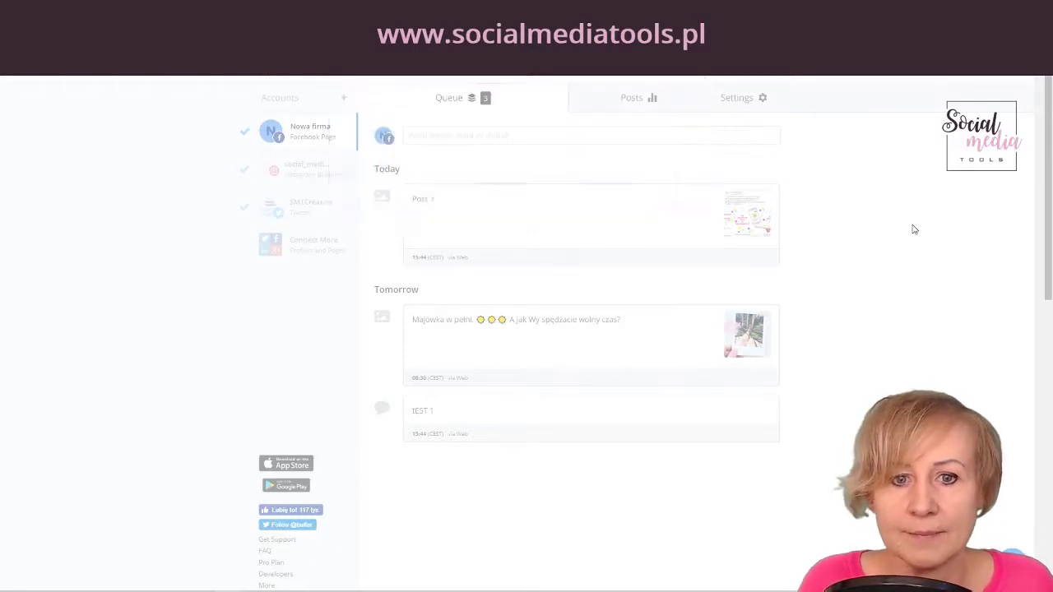
Start a new post for the Facebook, Instagram and Twitter accounts together and switch to customizing it for each network
{"action": "left_click", "coordinate": [454, 136]}
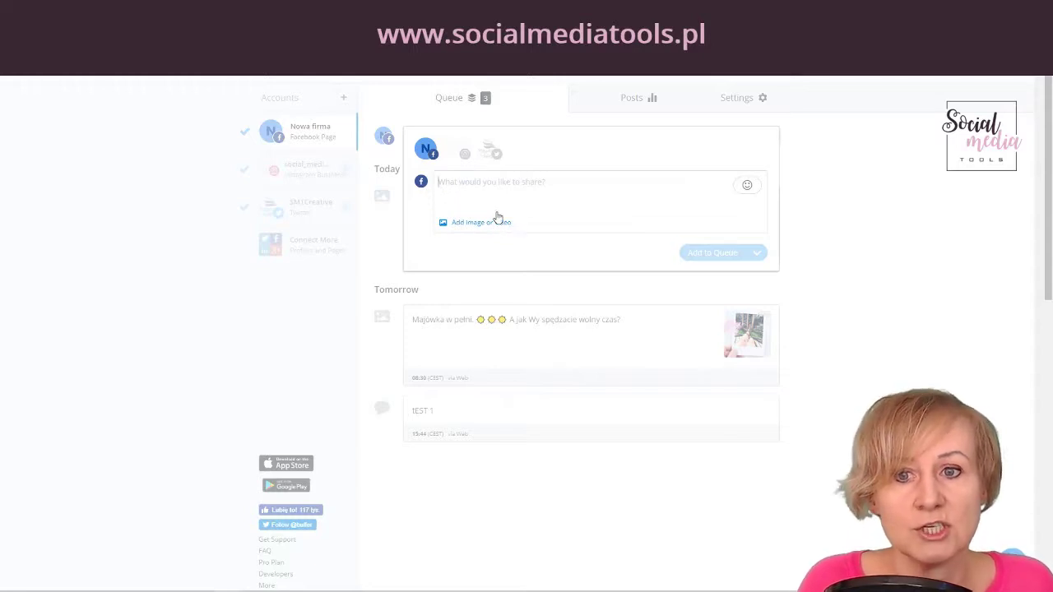
{"action": "left_click", "coordinate": [539, 200]}
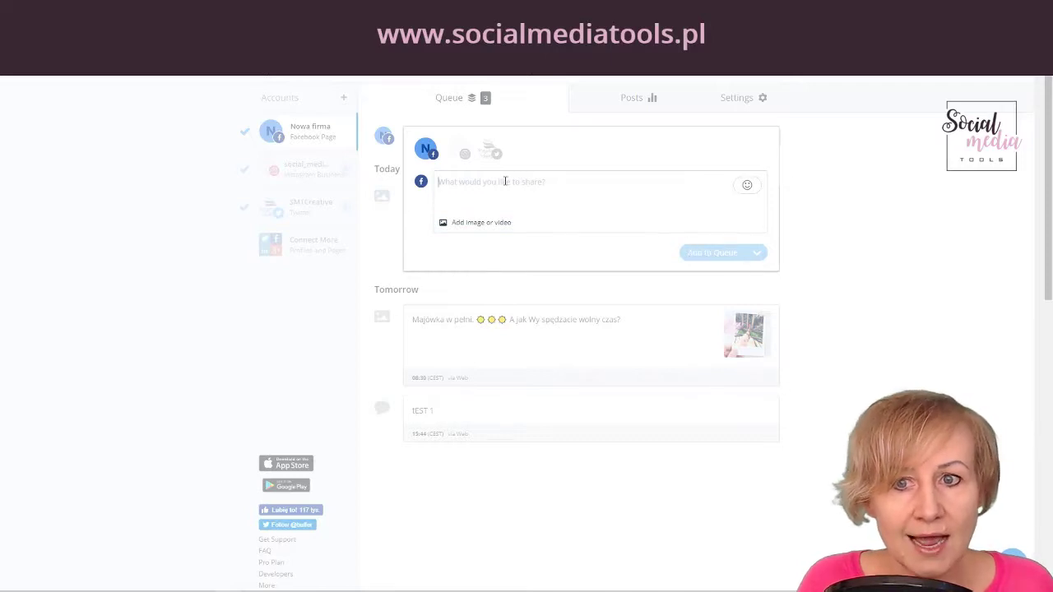
{"action": "left_click", "coordinate": [465, 154]}
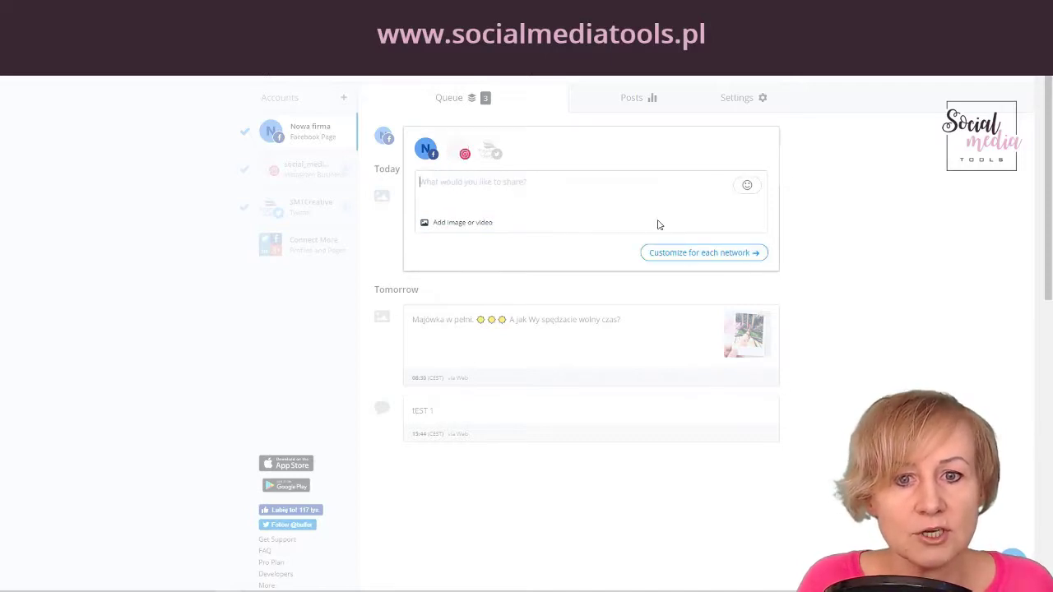
{"action": "left_click", "coordinate": [495, 154]}
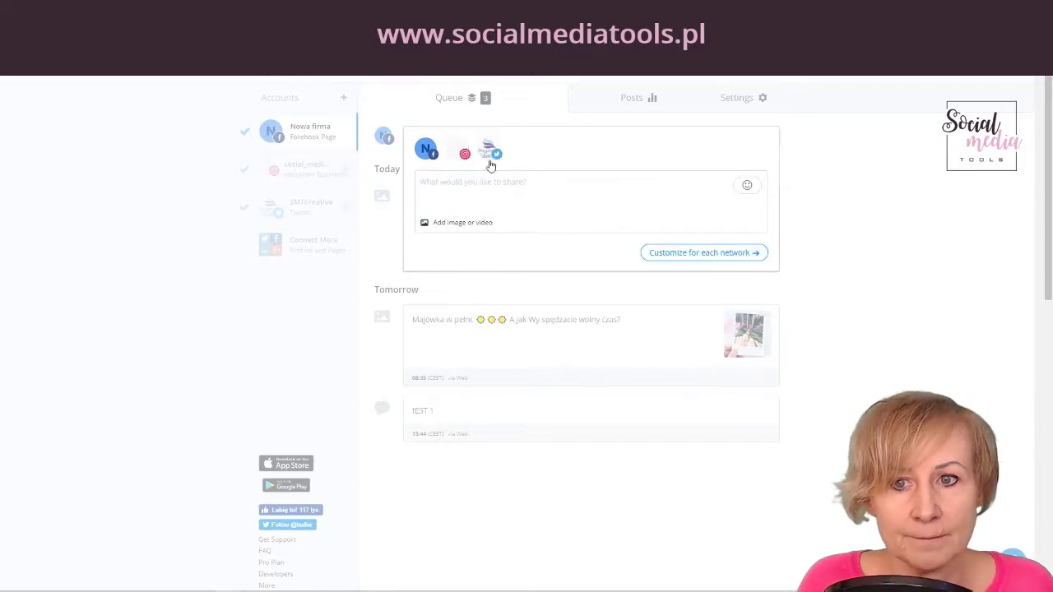
{"action": "left_click", "coordinate": [663, 252]}
Look through the separate Instagram, Twitter and Facebook versions of the post, including their image and location options
{"action": "left_click", "coordinate": [499, 235]}
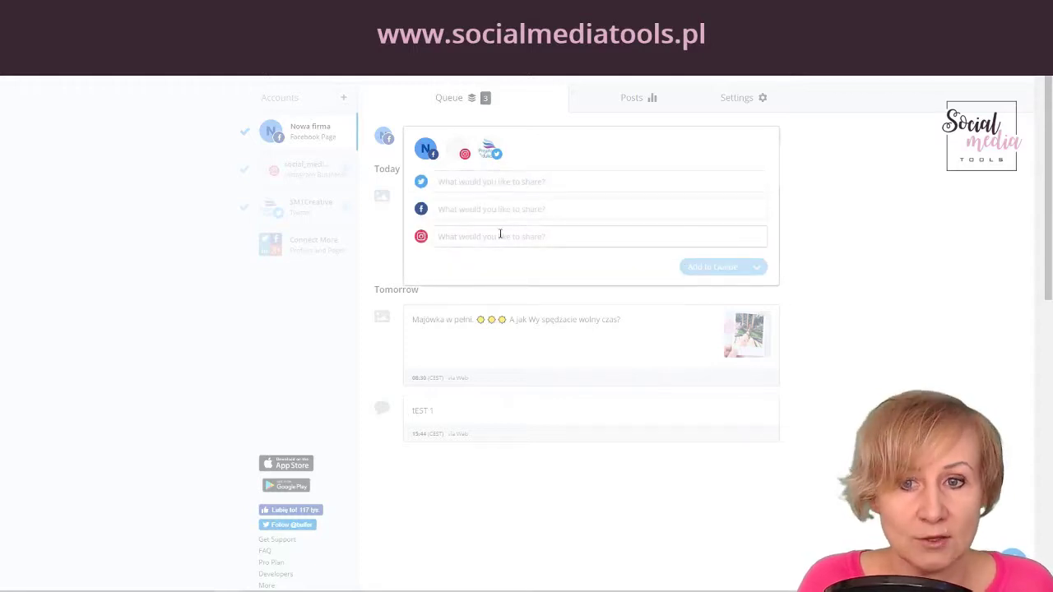
{"action": "left_click", "coordinate": [501, 180]}
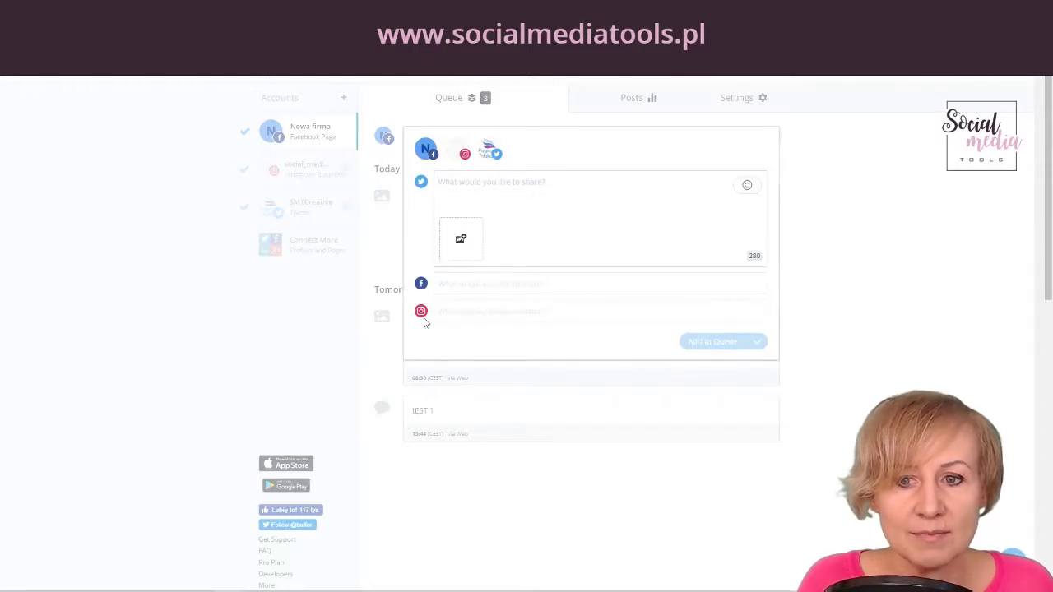
{"action": "mouse_move", "coordinate": [425, 189]}
{"action": "left_click", "coordinate": [450, 289]}
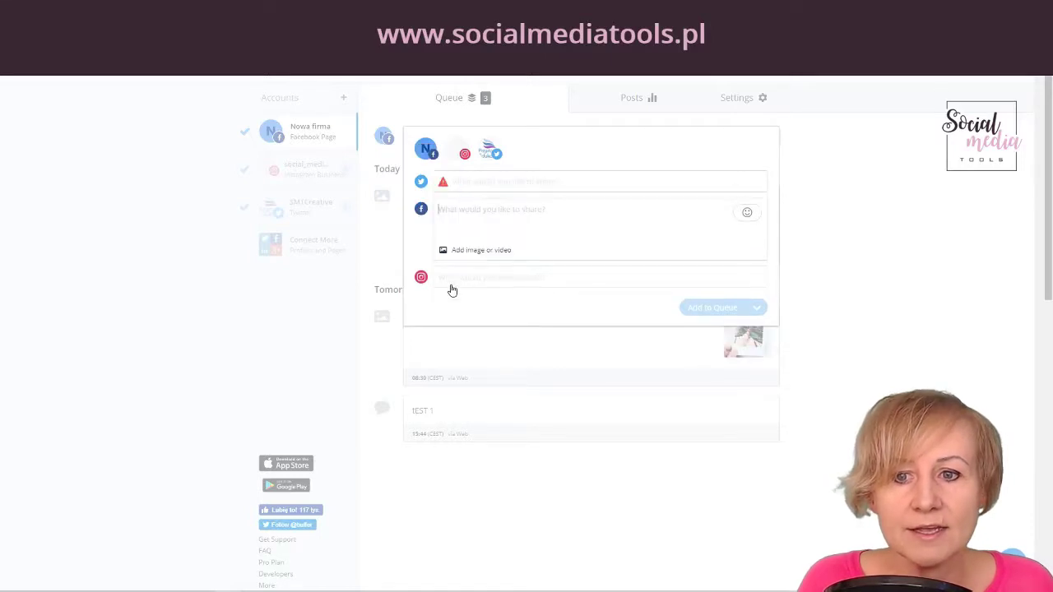
{"action": "left_click", "coordinate": [475, 278]}
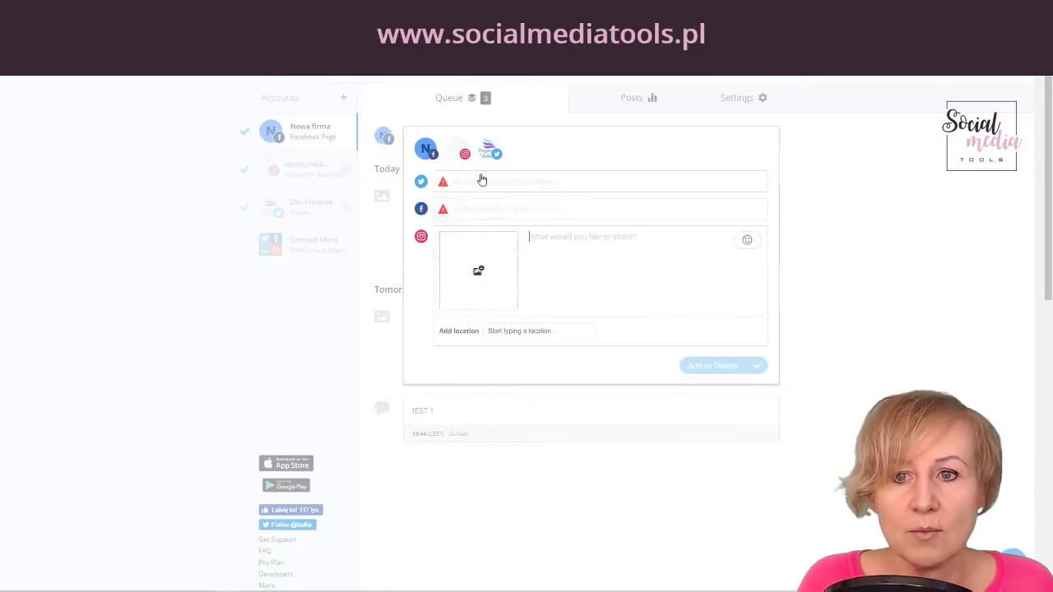
Enter "tEST 3" as the Facebook version's text, check the Twitter and Instagram versions' requirements, and discard the post
{"action": "left_click", "coordinate": [479, 183]}
{"action": "left_click", "coordinate": [486, 311]}
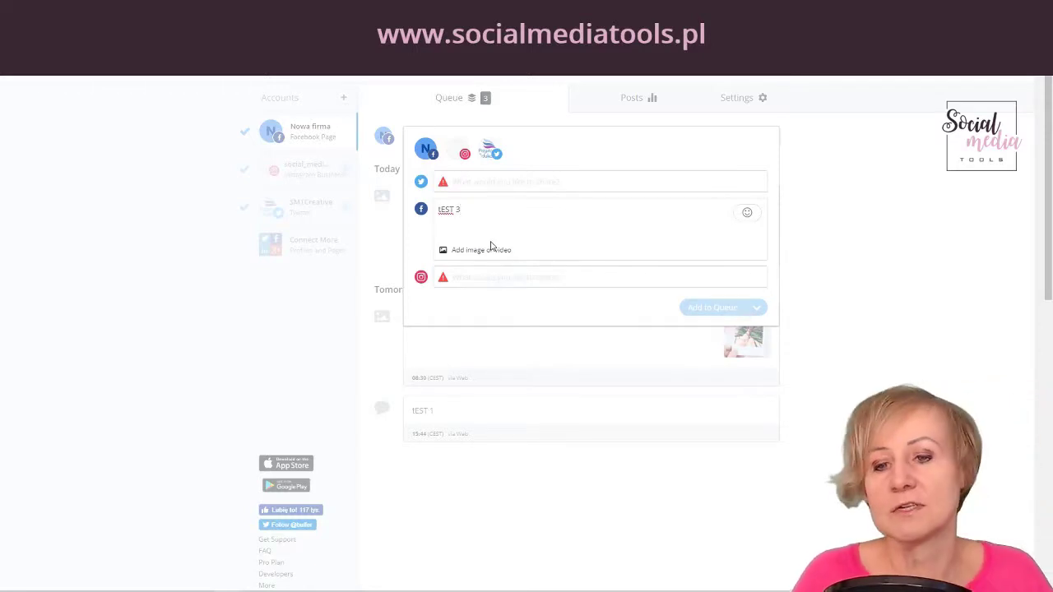
{"action": "left_click", "coordinate": [680, 182]}
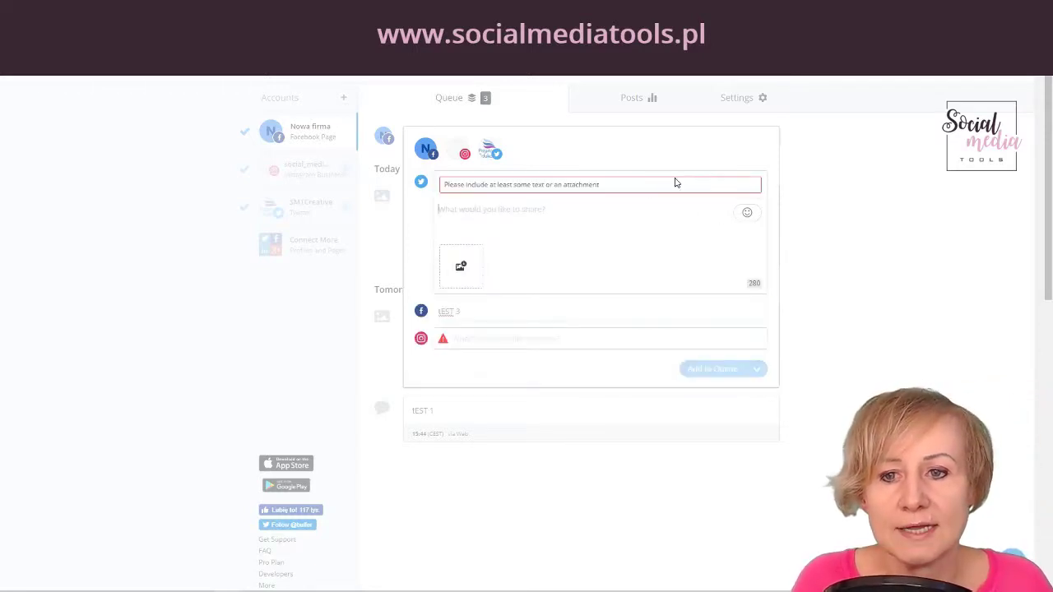
{"action": "left_click", "coordinate": [535, 340]}
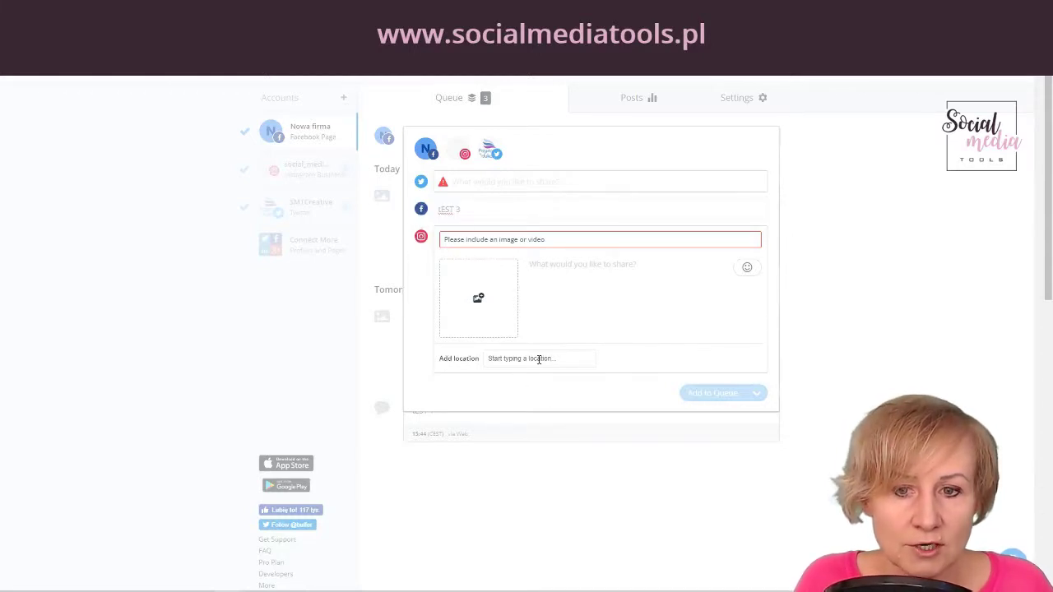
{"action": "left_click", "coordinate": [663, 145]}
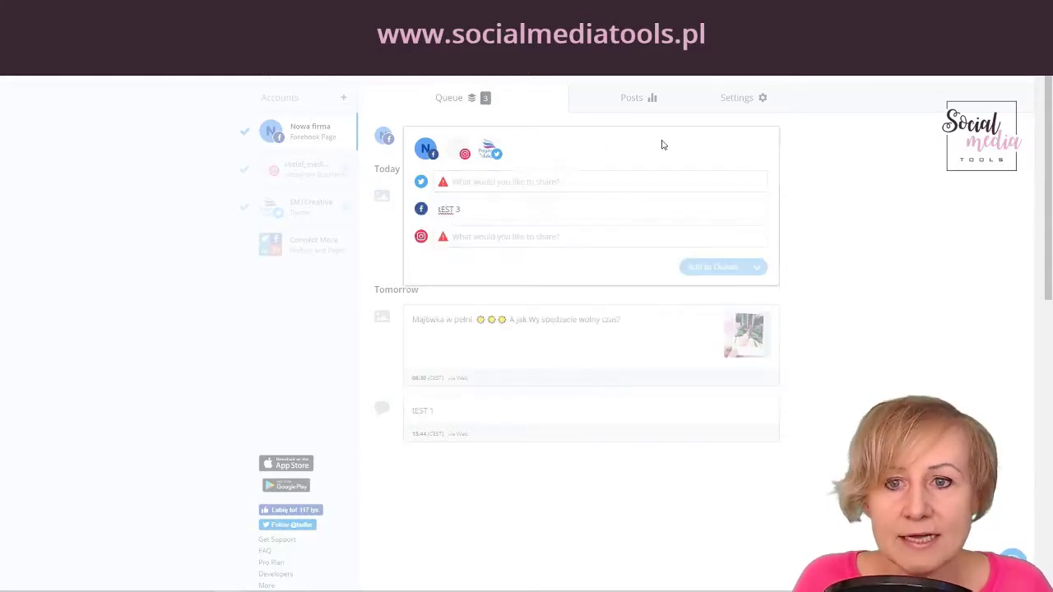
{"action": "left_click", "coordinate": [378, 107]}
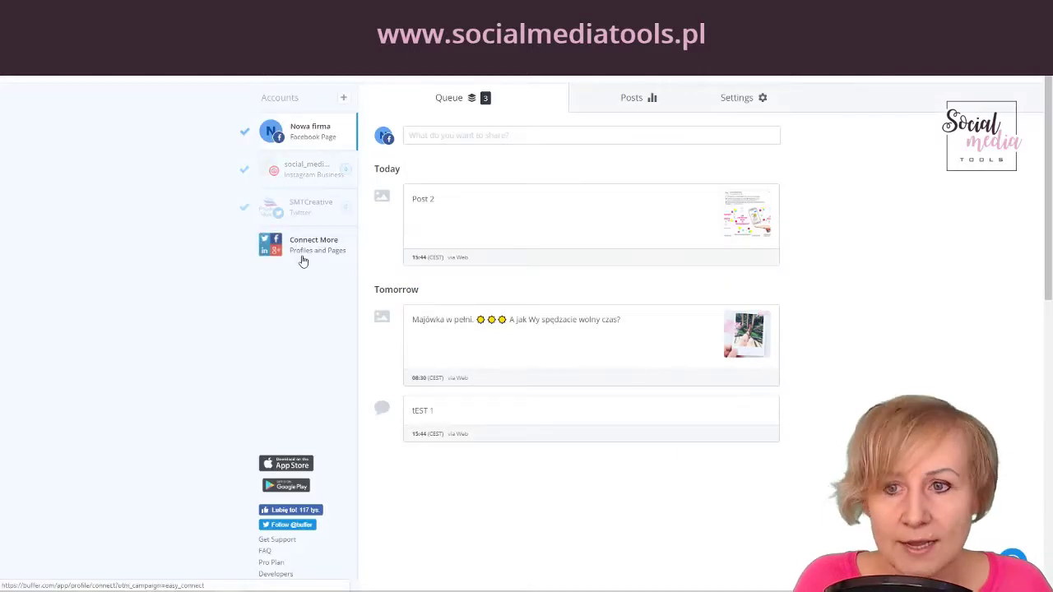
Look at the Instagram and Twitter queues, and return to the Facebook page's queue to check its posts' publishing times
{"action": "left_click", "coordinate": [306, 167]}
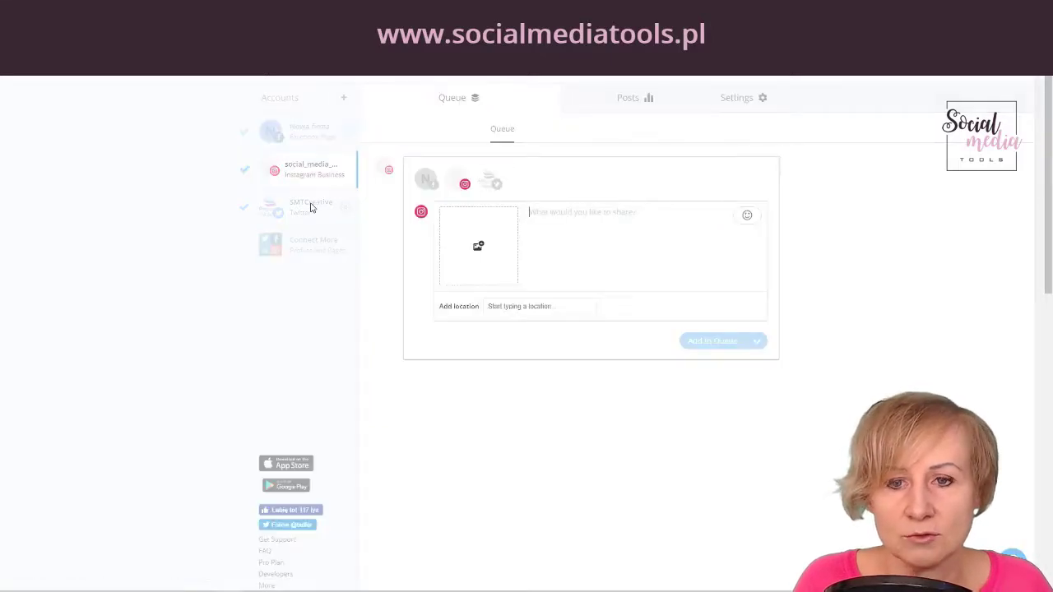
{"action": "left_click", "coordinate": [311, 208]}
{"action": "left_click", "coordinate": [309, 128]}
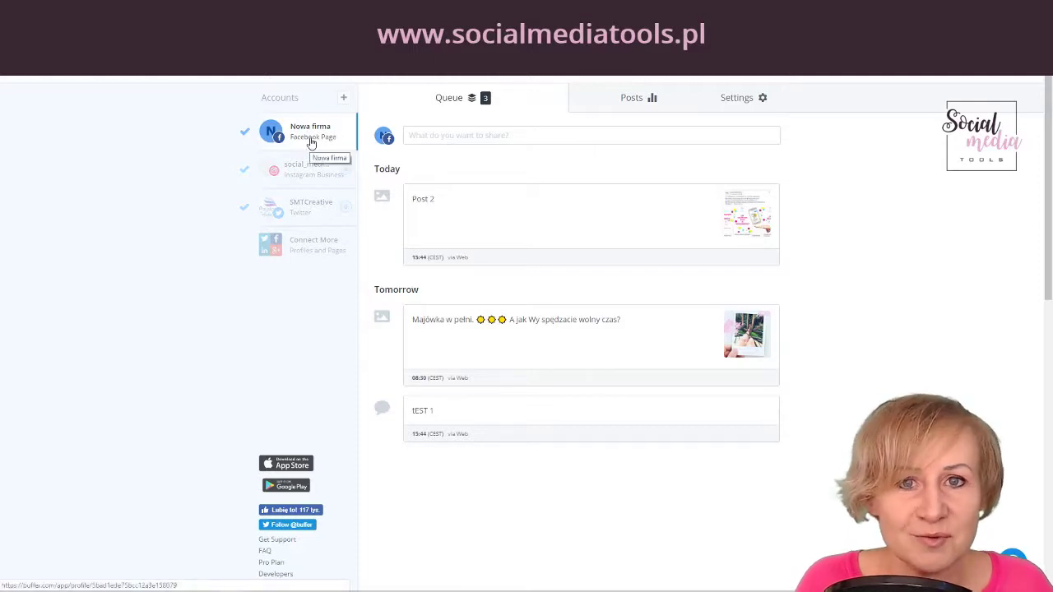
{"action": "mouse_move", "coordinate": [554, 256]}
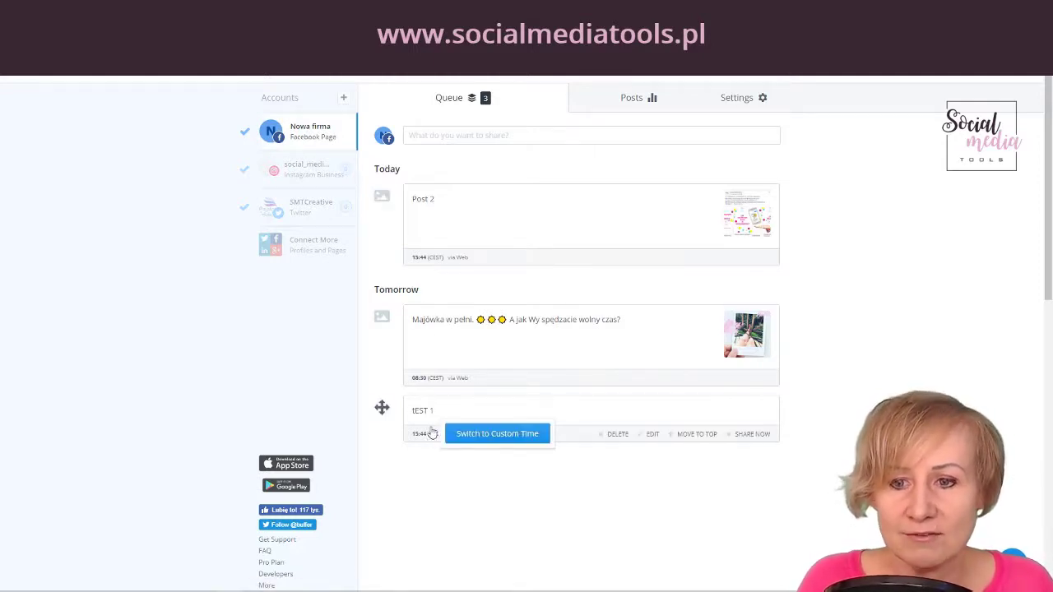
{"action": "mouse_move", "coordinate": [444, 409]}
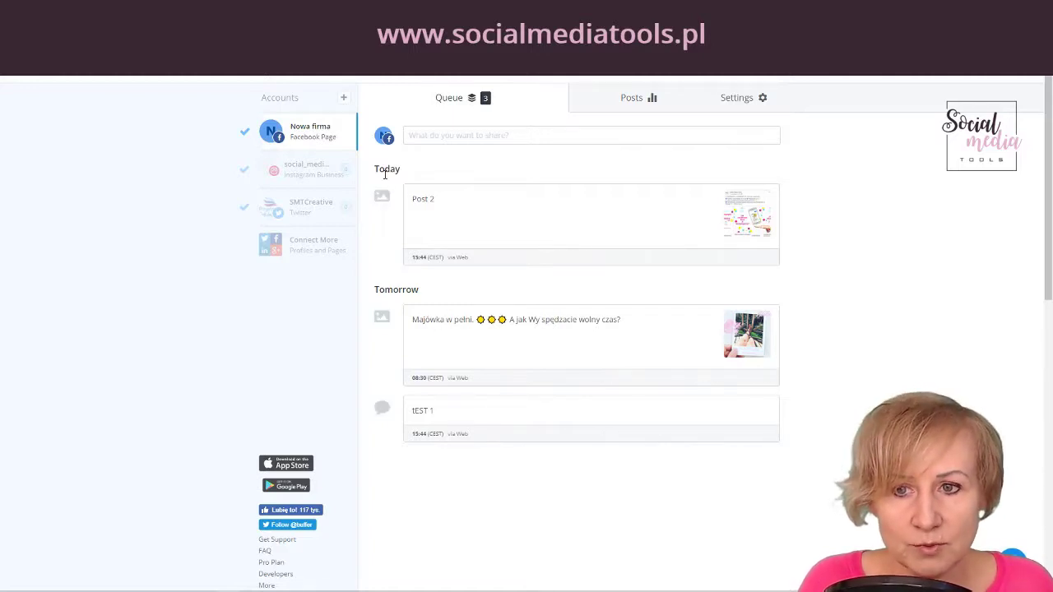
{"action": "mouse_move", "coordinate": [415, 265]}
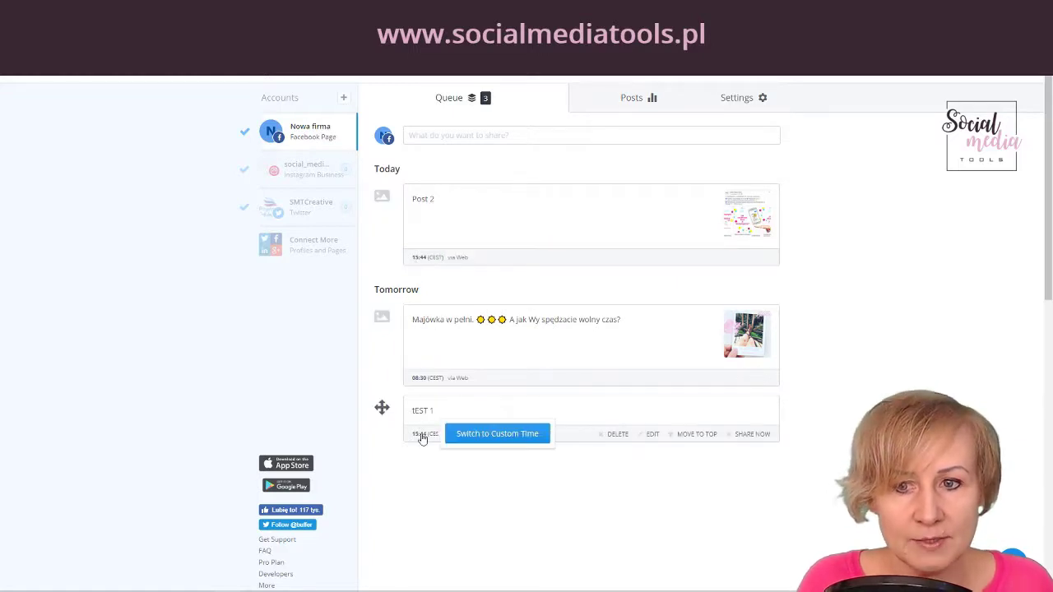
{"action": "mouse_move", "coordinate": [435, 380]}
{"action": "mouse_move", "coordinate": [418, 441]}
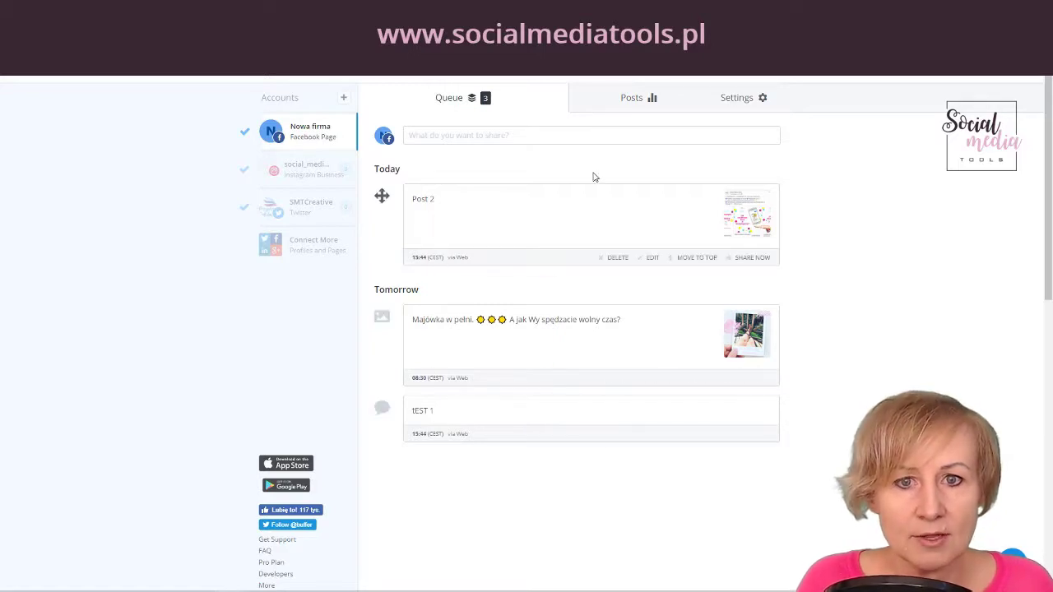
Review the posts already published on the Facebook page
{"action": "left_click", "coordinate": [632, 103]}
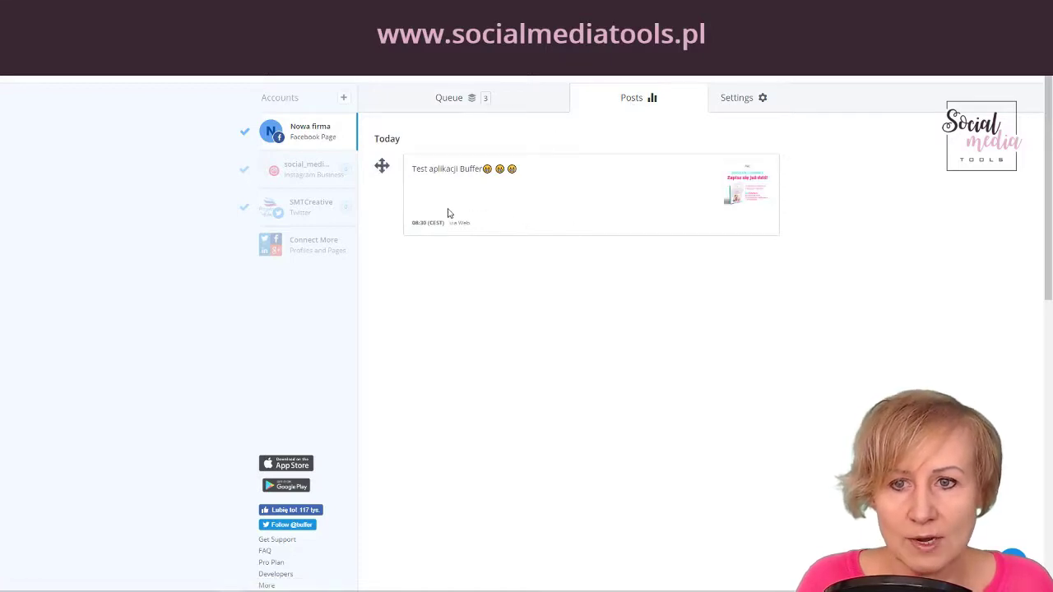
{"action": "left_click", "coordinate": [325, 169]}
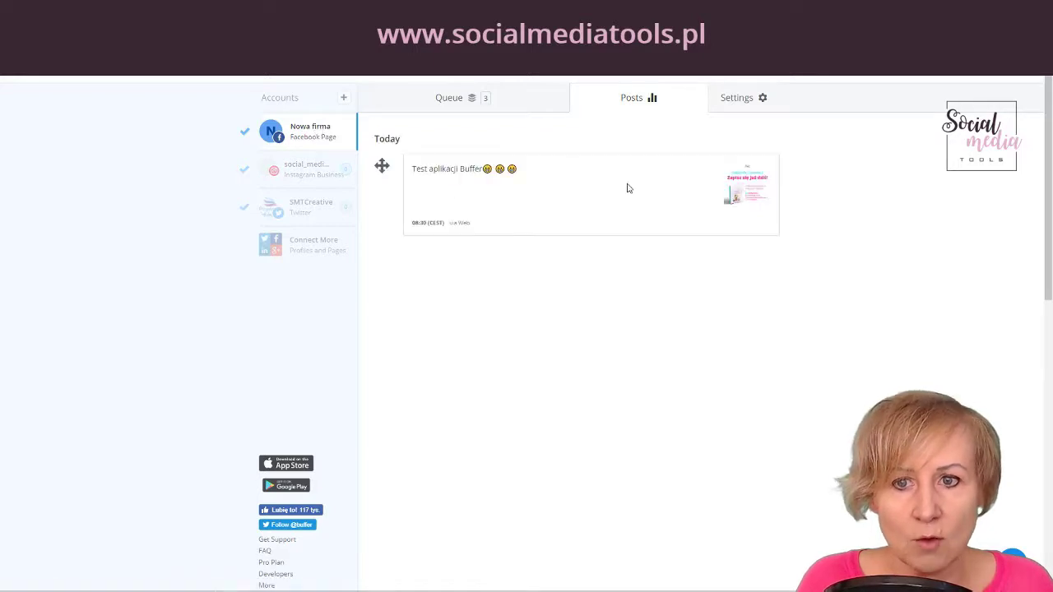
Open the Facebook page's posting schedule and delete Monday's 15:44 posting time
{"action": "left_click", "coordinate": [739, 100]}
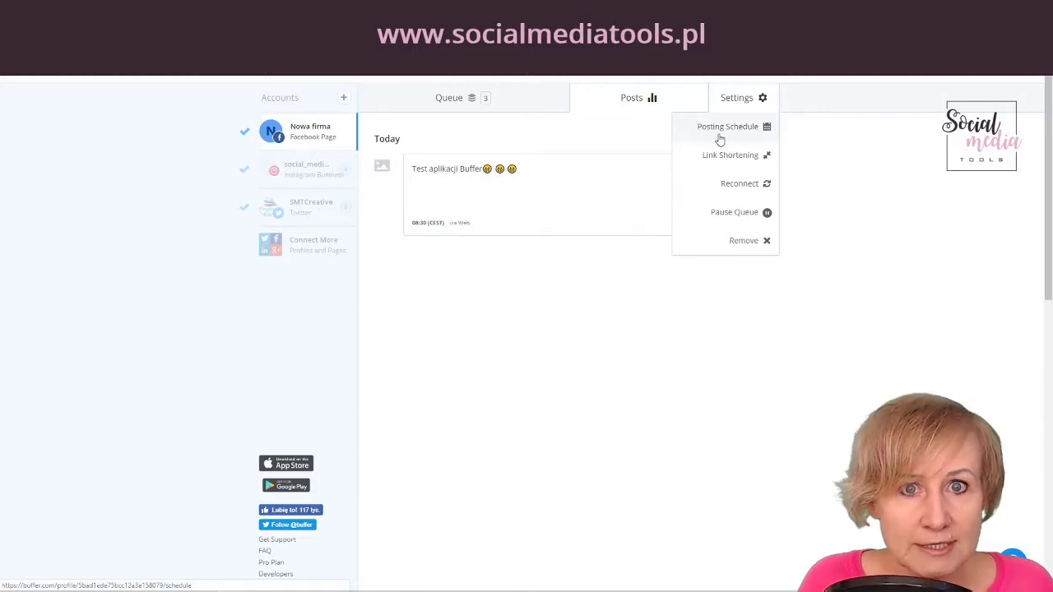
{"action": "left_click", "coordinate": [720, 132]}
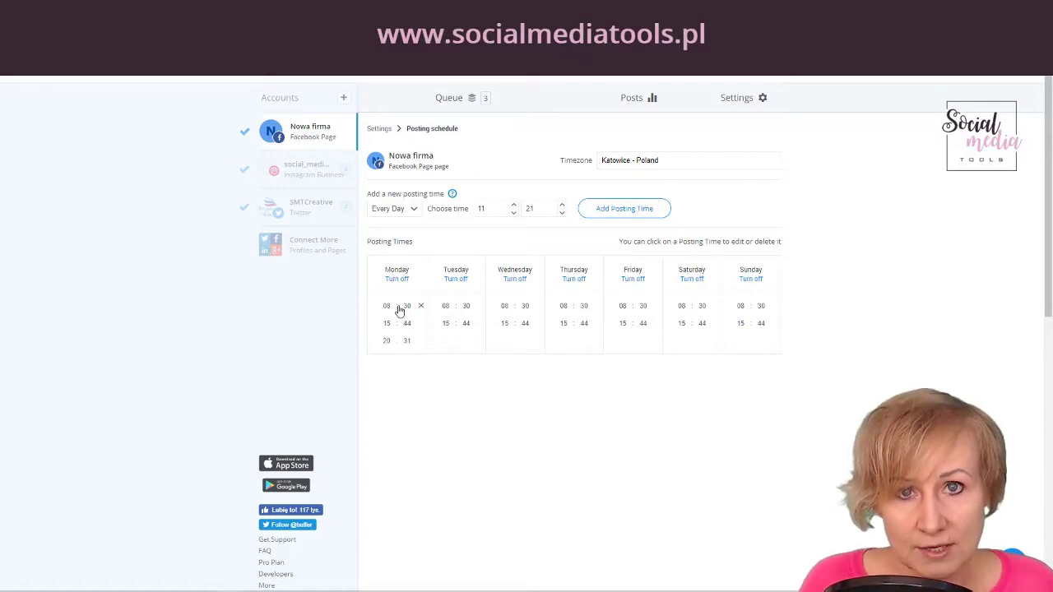
{"action": "left_click", "coordinate": [421, 324]}
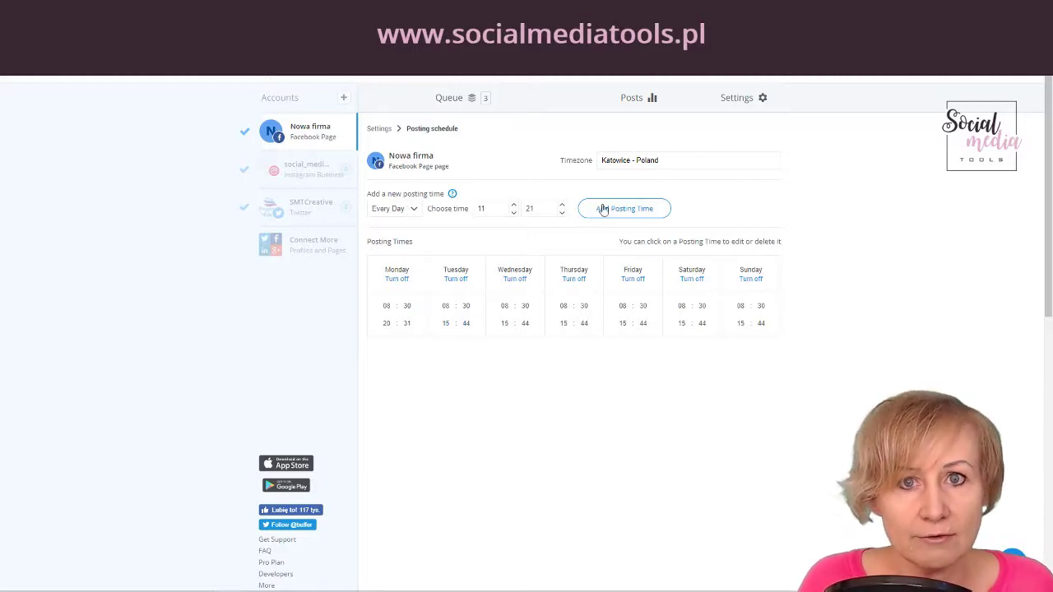
Replace Sunday's 08:30 and 15:44 posting times with a single 11:21 posting time
{"action": "left_click", "coordinate": [414, 210]}
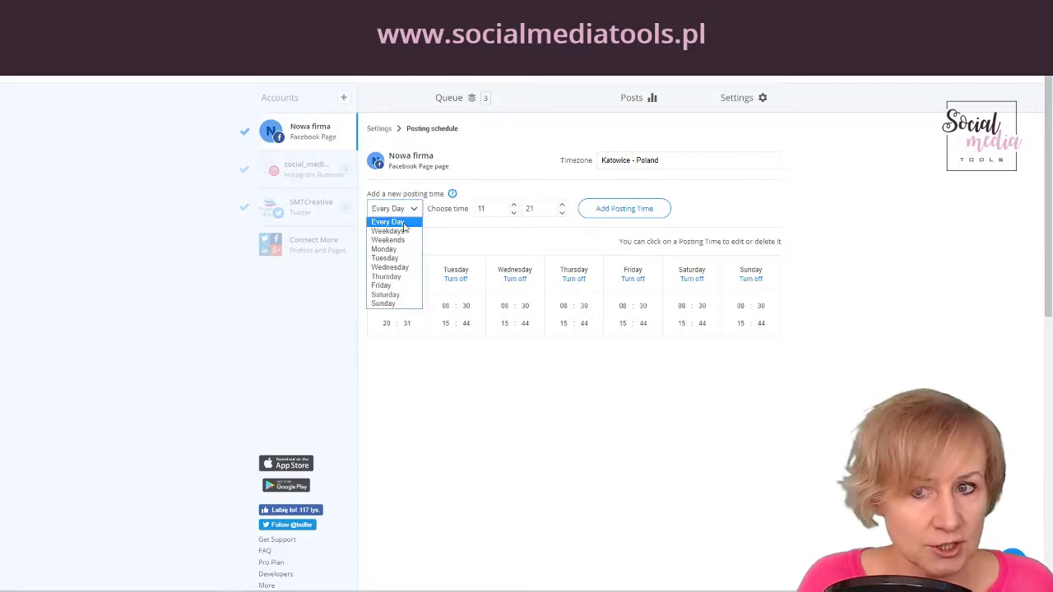
{"action": "left_click", "coordinate": [395, 304]}
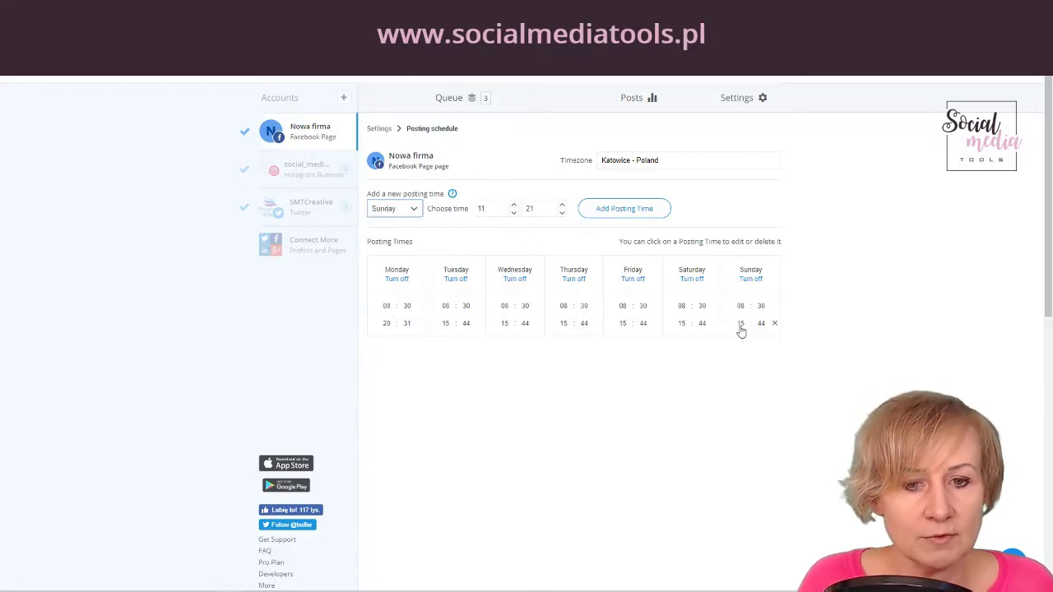
{"action": "left_click", "coordinate": [774, 323]}
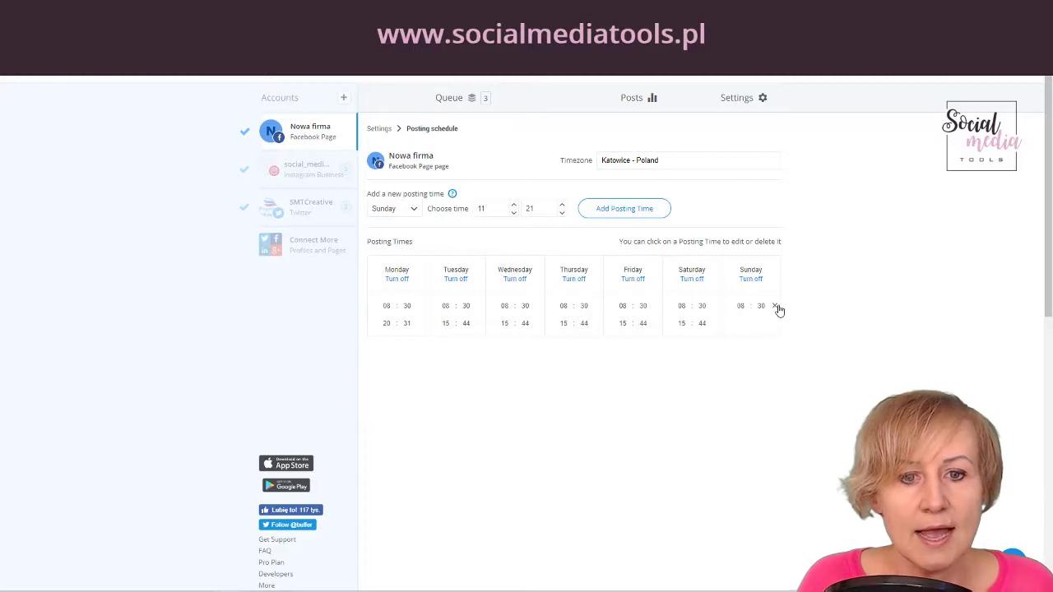
{"action": "left_click", "coordinate": [774, 306]}
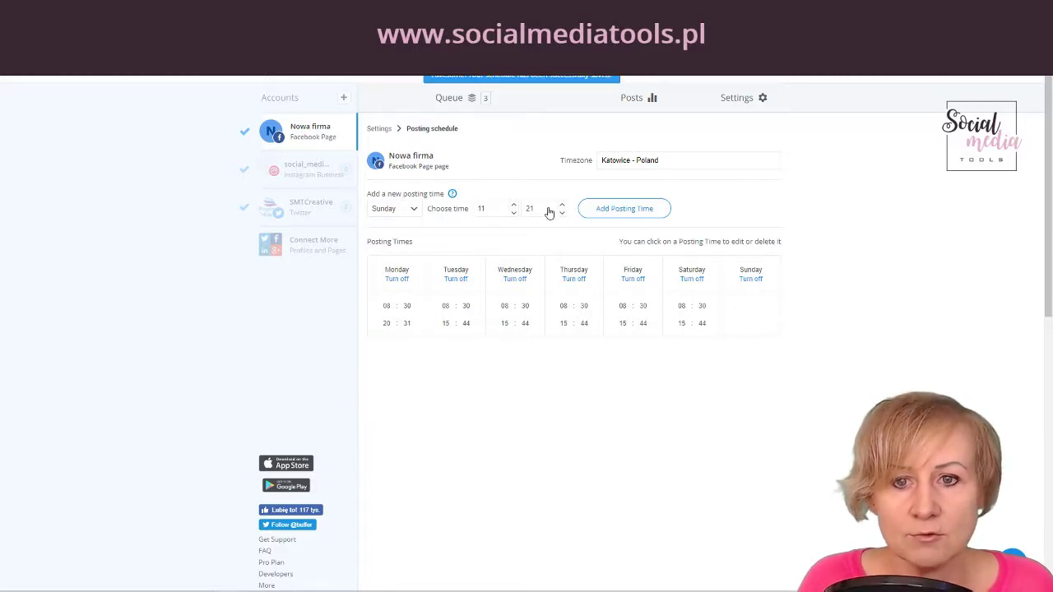
{"action": "left_click", "coordinate": [596, 217]}
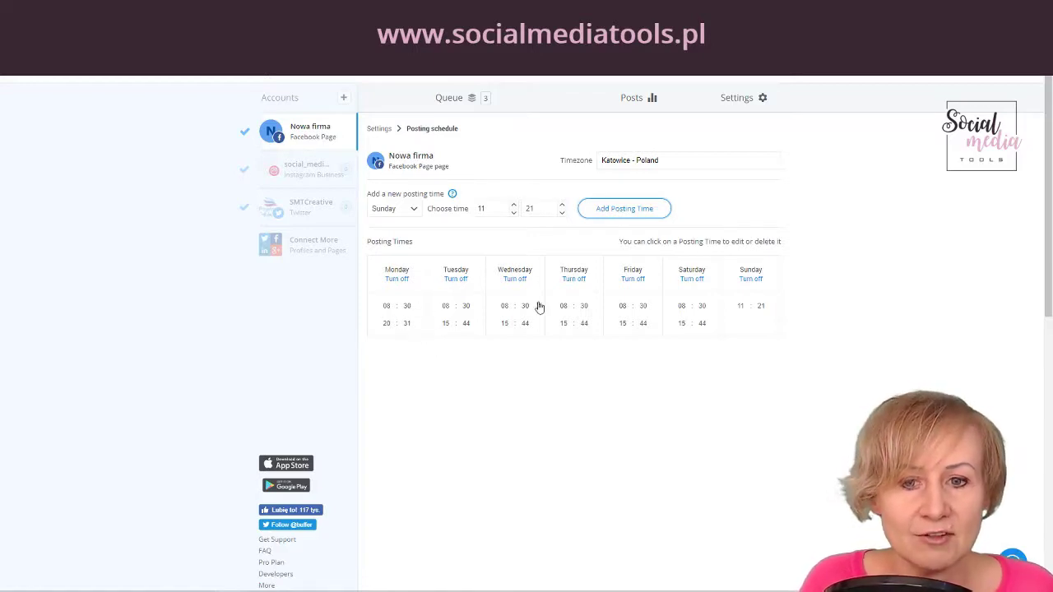
Turn off Monday posting in the Instagram account's posting schedule
{"action": "left_click", "coordinate": [296, 169]}
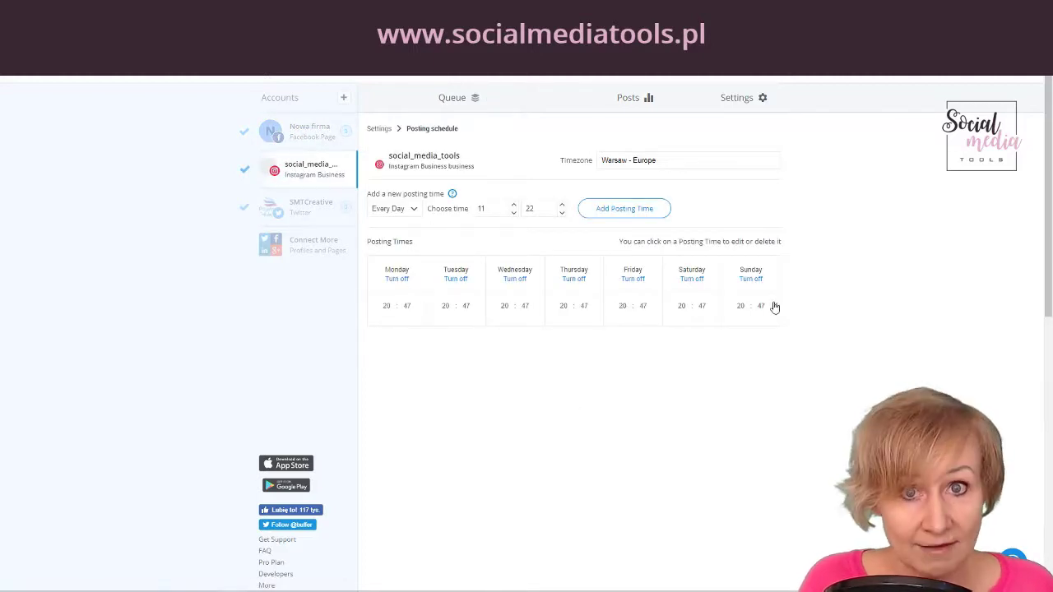
{"action": "left_click", "coordinate": [402, 280]}
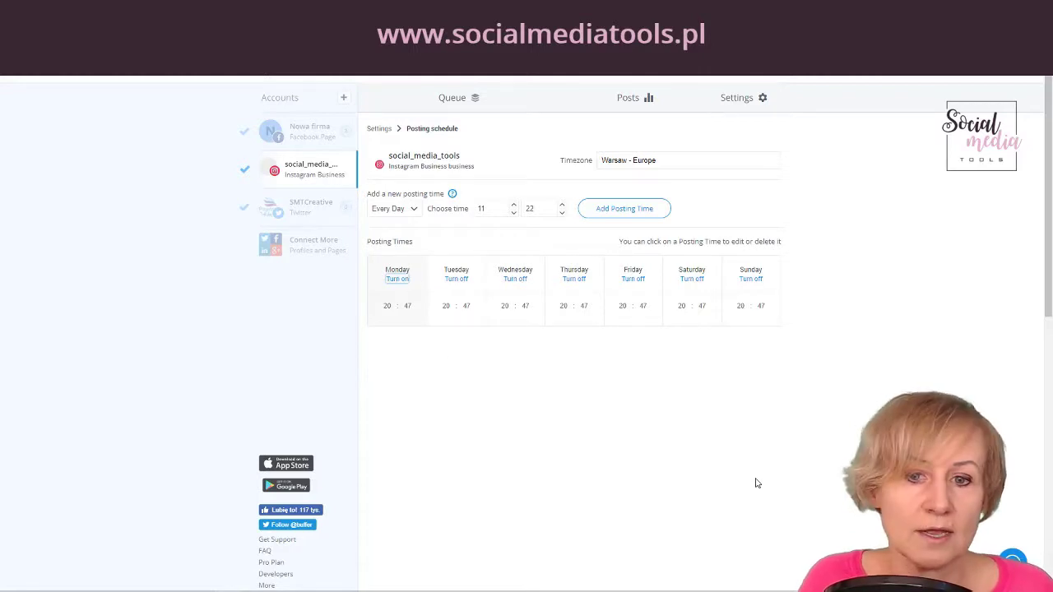
{"action": "mouse_move", "coordinate": [412, 303]}
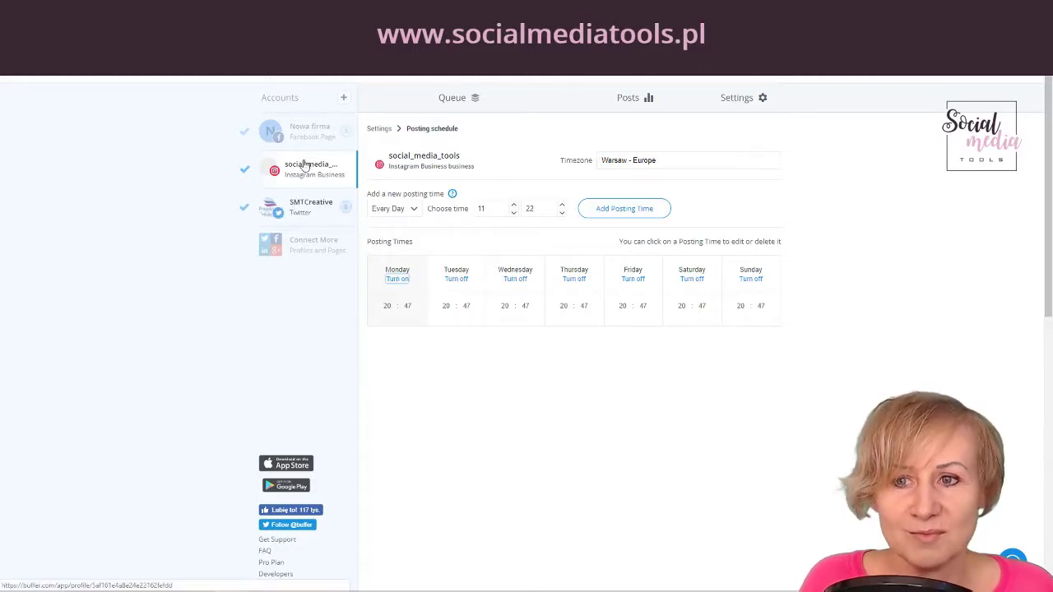
Compare the Facebook and Instagram posting schedules, and return to the Facebook page's queue
{"action": "left_click", "coordinate": [307, 133]}
{"action": "left_click", "coordinate": [308, 168]}
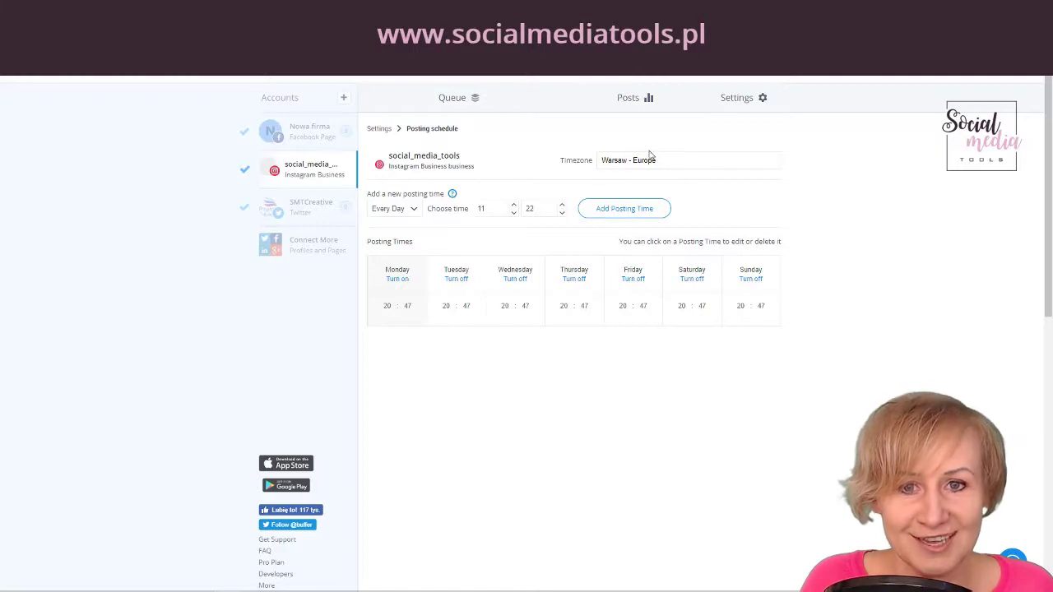
{"action": "left_click", "coordinate": [313, 131]}
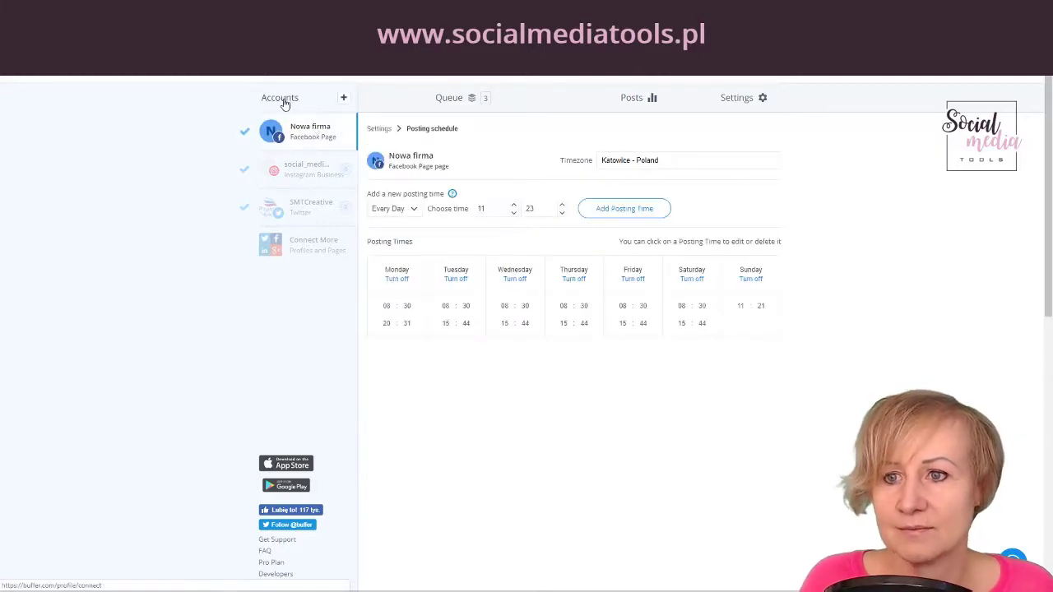
{"action": "left_click", "coordinate": [448, 107]}
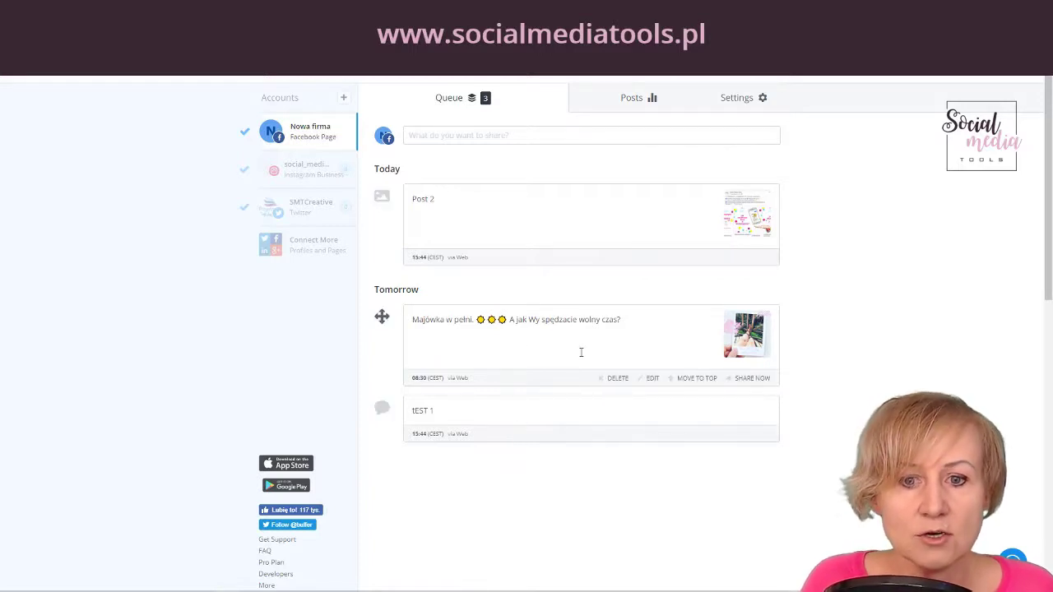
Open the queued "Majówka w pełni" post for editing, view its schedule date and time options, and close it without saving
{"action": "left_click", "coordinate": [653, 380]}
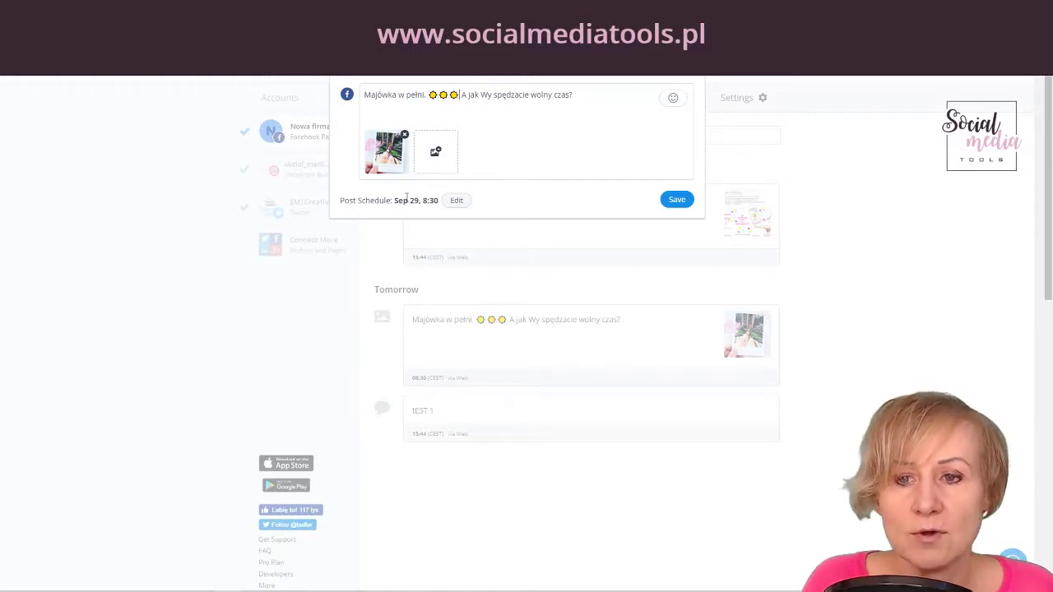
{"action": "left_click", "coordinate": [457, 202]}
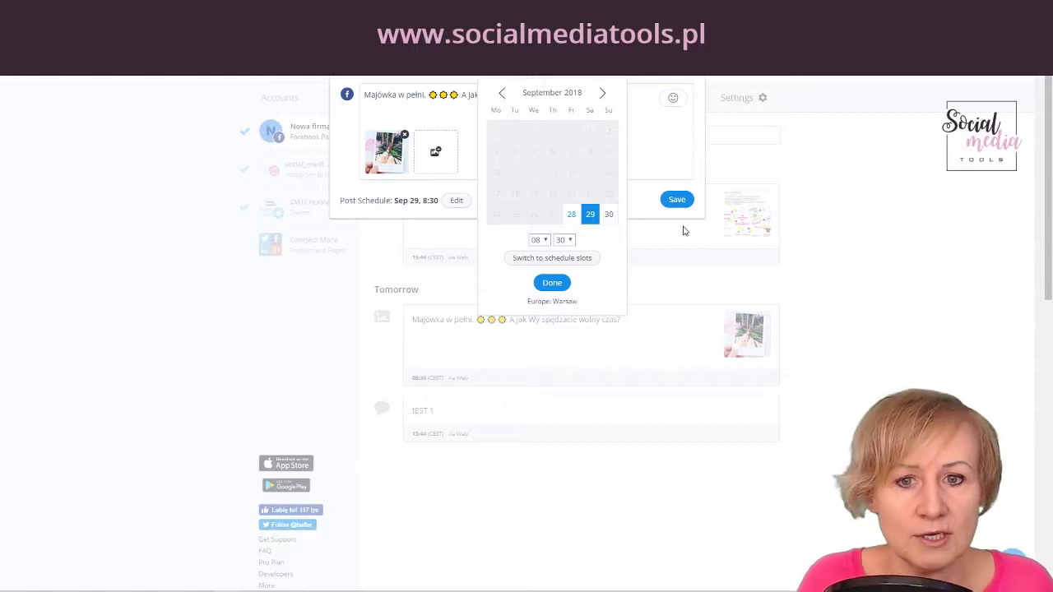
{"action": "left_click", "coordinate": [700, 173]}
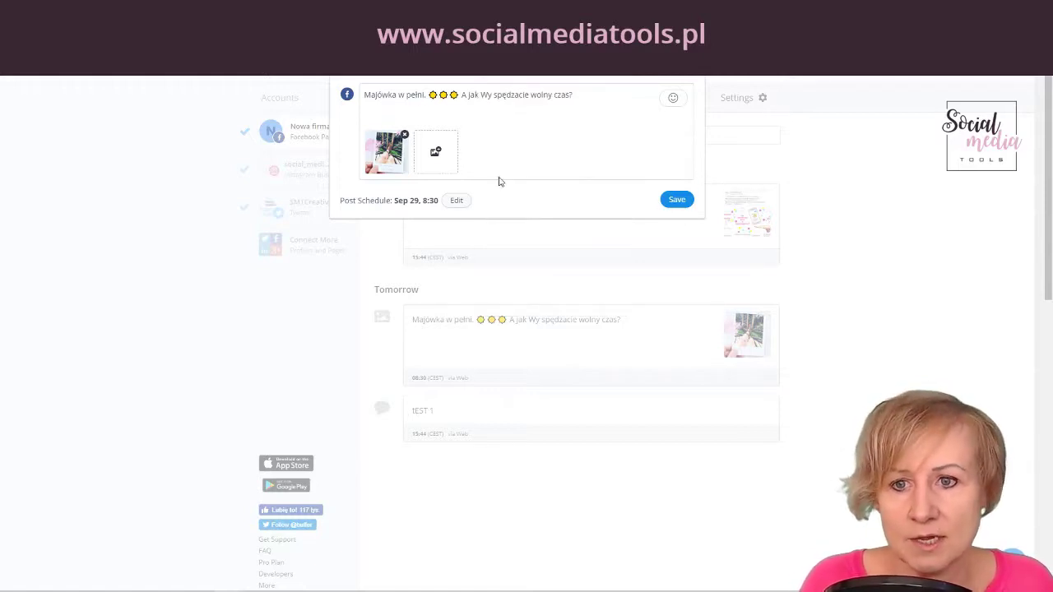
{"action": "left_click", "coordinate": [713, 465]}
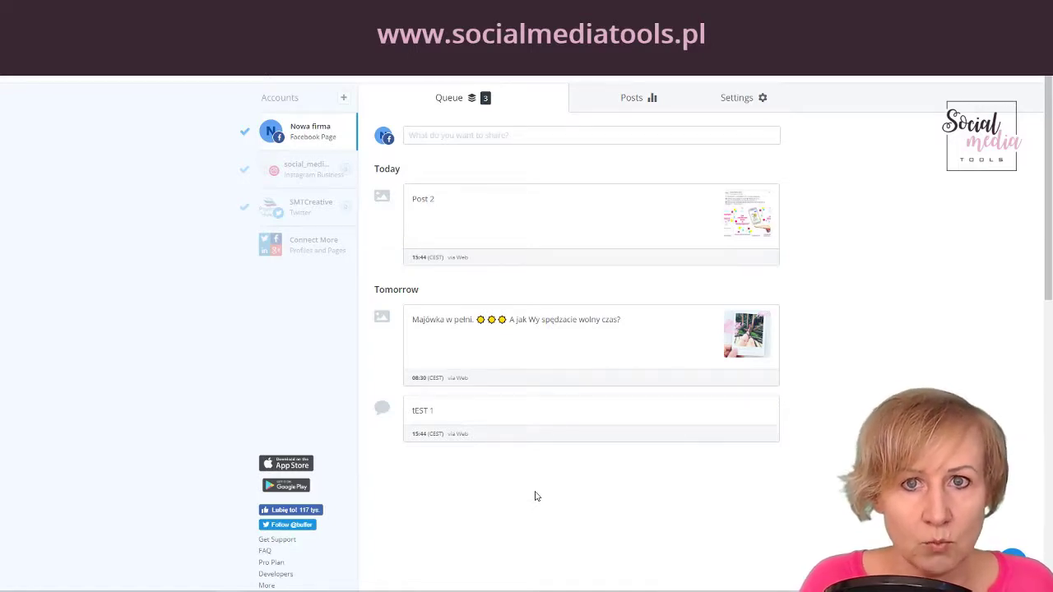
{"action": "mouse_move", "coordinate": [530, 377]}
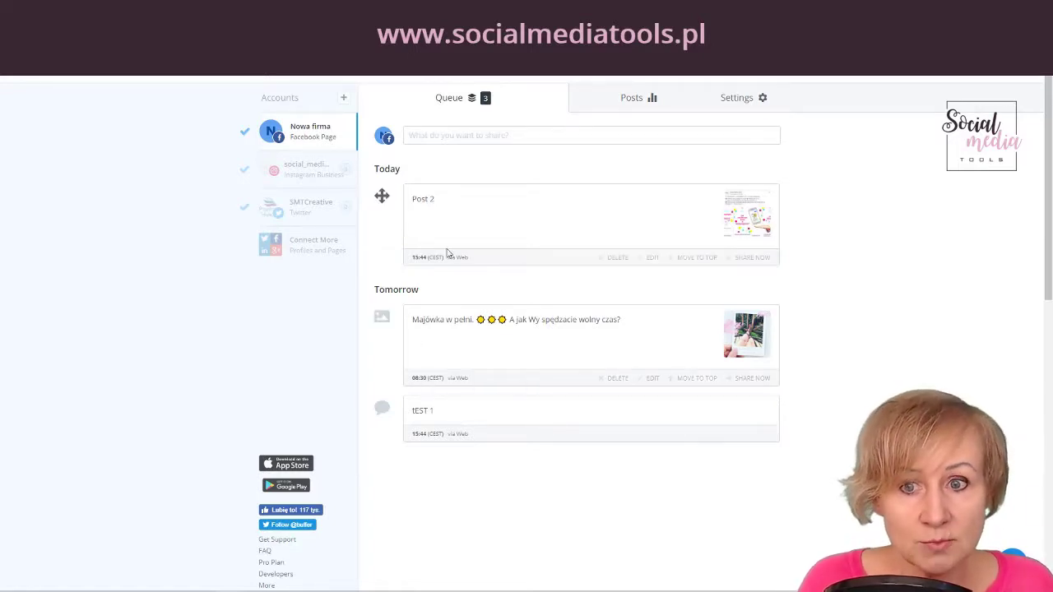
{"action": "mouse_move", "coordinate": [382, 408]}
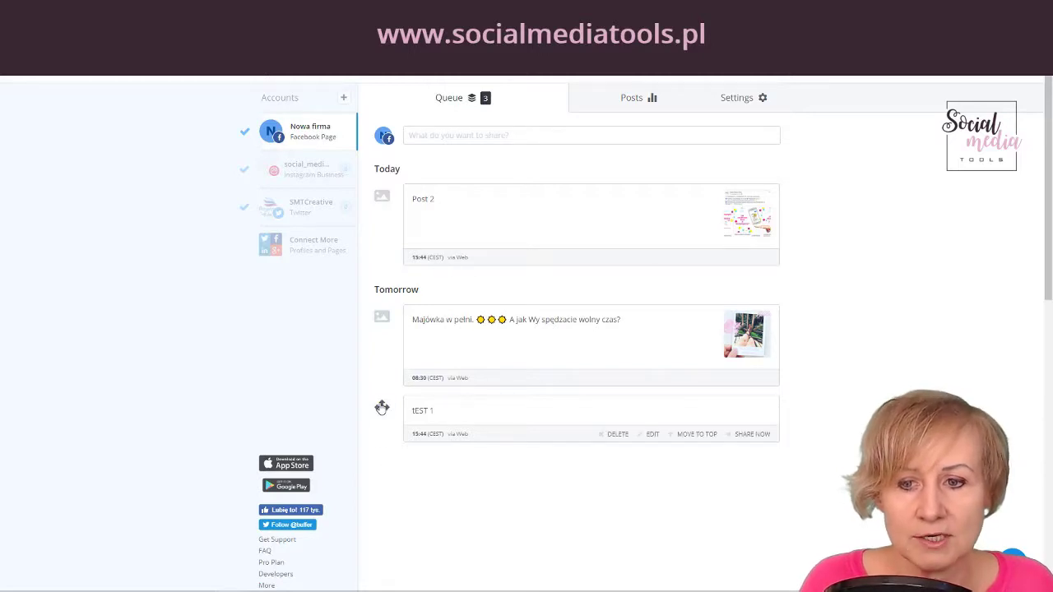
{"action": "mouse_move", "coordinate": [382, 408]}
{"action": "left_mouse_down"}
{"action": "mouse_move", "coordinate": [381, 285]}
{"action": "mouse_move", "coordinate": [378, 440]}
{"action": "mouse_move", "coordinate": [381, 411]}
{"action": "left_mouse_up"}
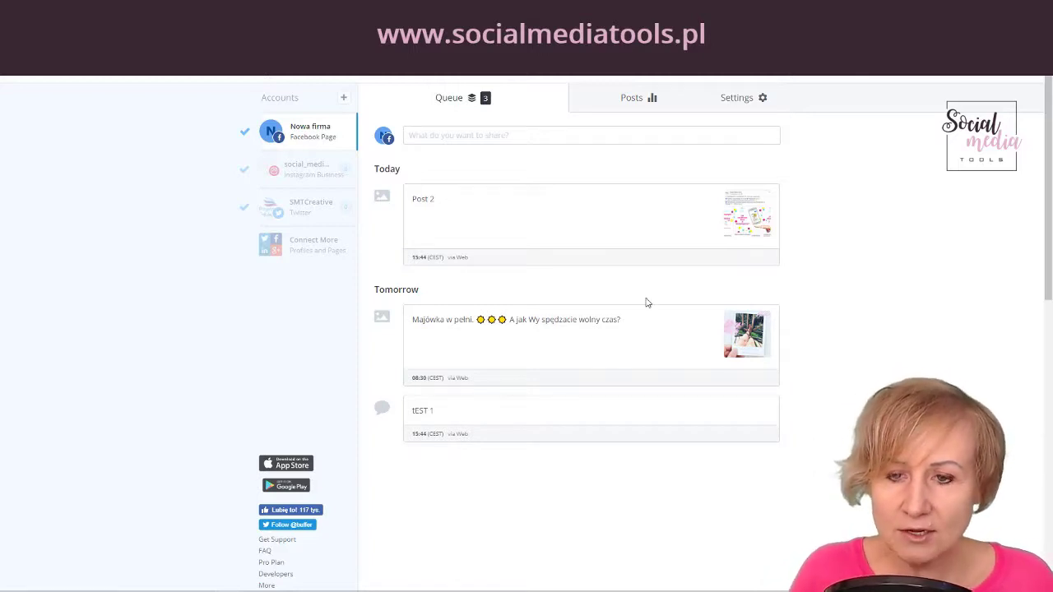
{"action": "mouse_move", "coordinate": [651, 310]}
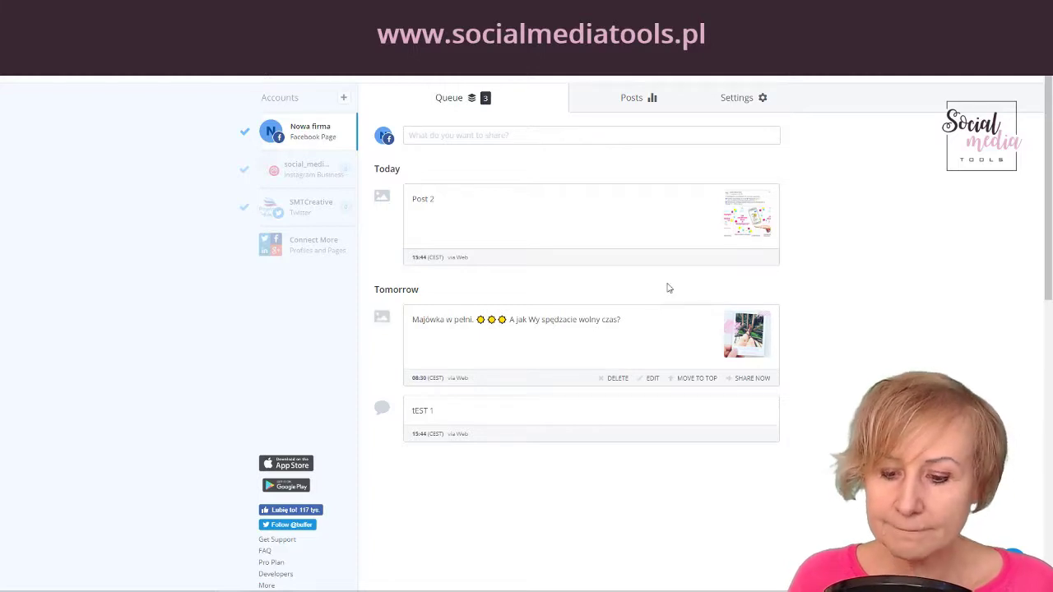
Copy the published "Test aplikacji Buffer" post back to the Nowa firma Facebook page and check that page's queue
{"action": "left_click", "coordinate": [631, 98]}
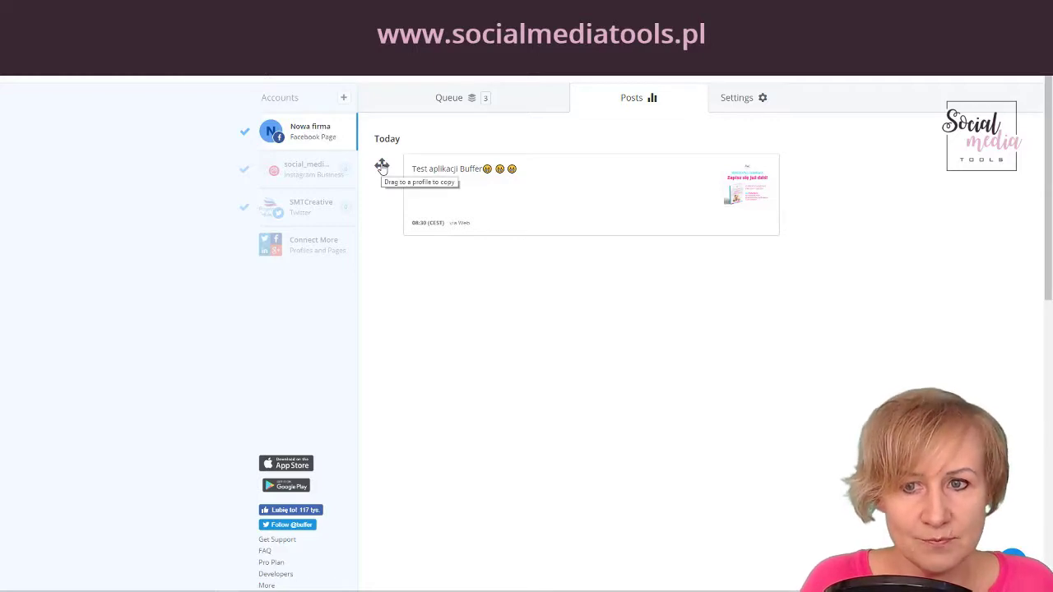
{"action": "left_click_drag", "start_coordinate": [382, 166], "coordinate": [306, 132]}
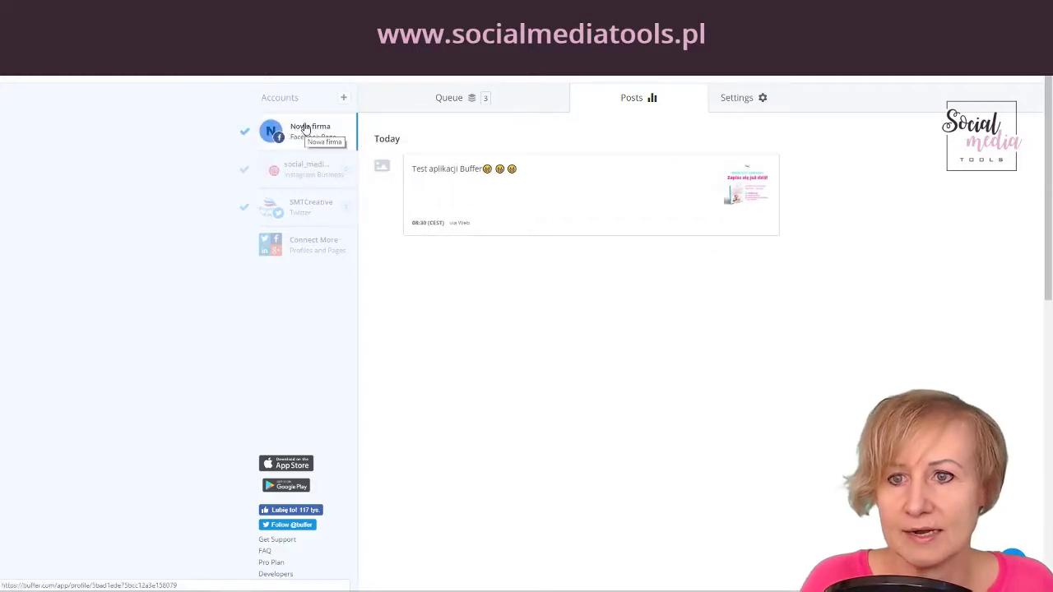
{"action": "left_click", "coordinate": [304, 130]}
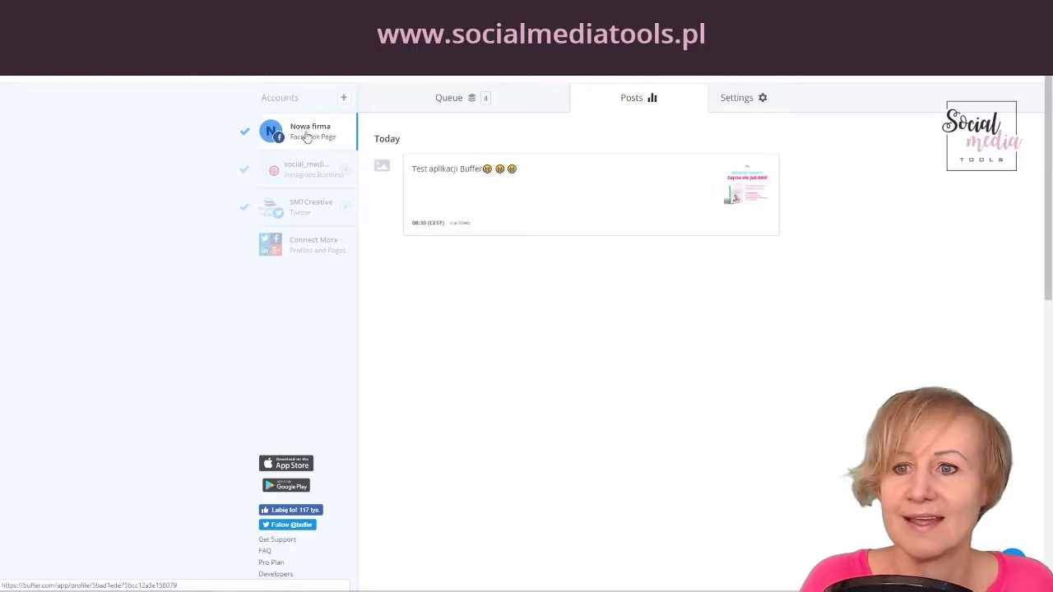
{"action": "left_click", "coordinate": [465, 100]}
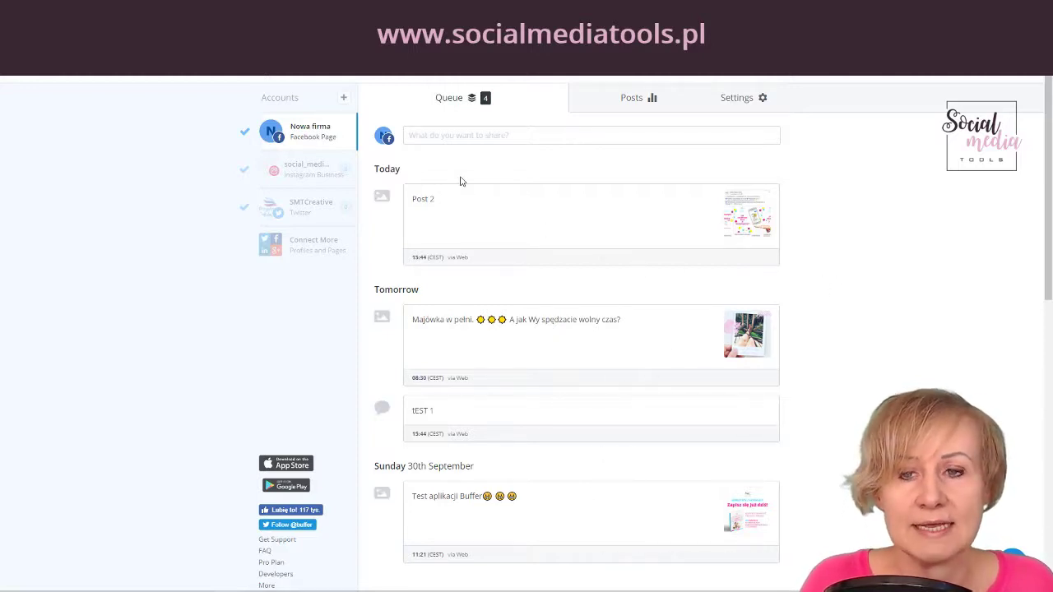
Copy the published "Test aplikacji Buffer" post to the SMTCreative Twitter account, check its queue, and return to the Facebook page's queue
{"action": "left_click", "coordinate": [632, 99]}
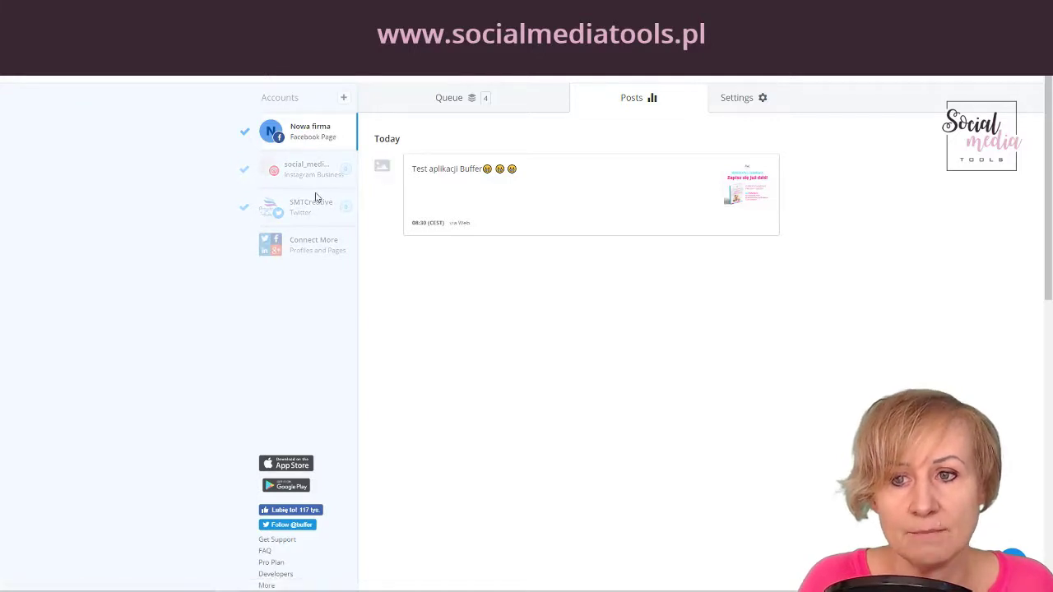
{"action": "left_click_drag", "start_coordinate": [378, 171], "coordinate": [308, 212]}
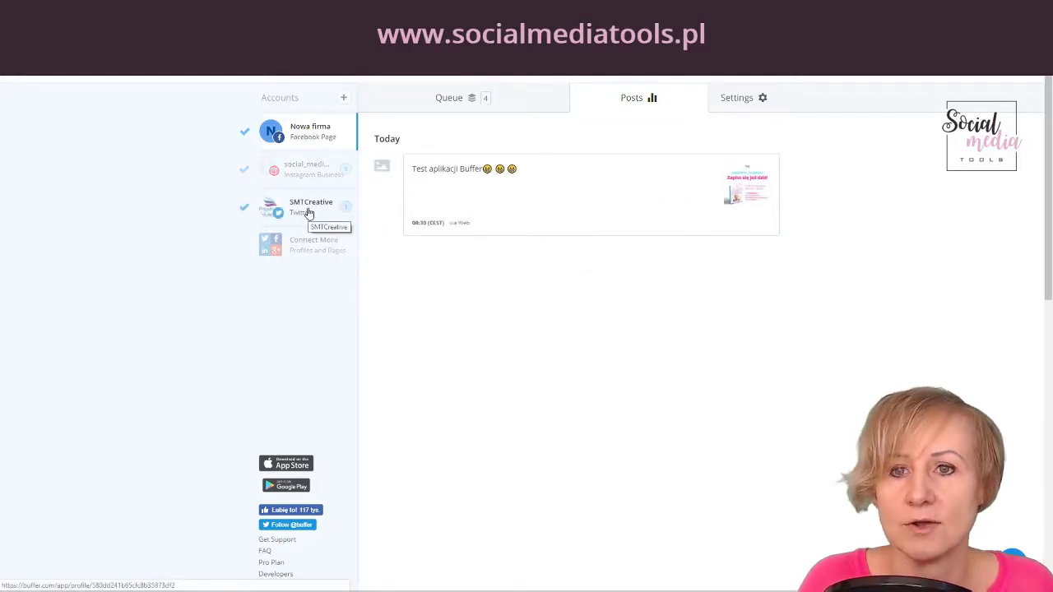
{"action": "left_click", "coordinate": [432, 107]}
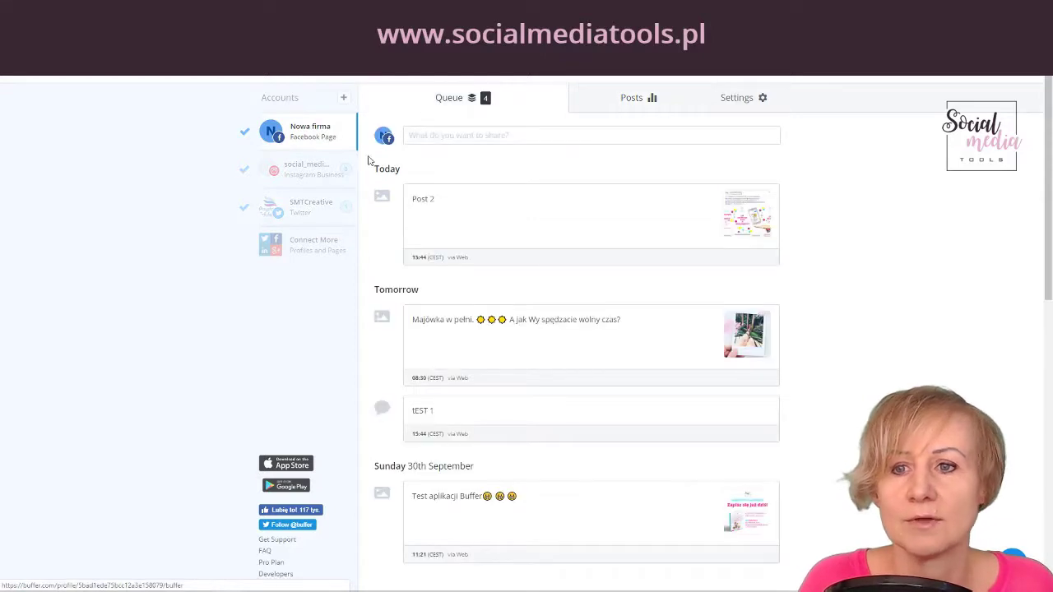
{"action": "left_click", "coordinate": [313, 206]}
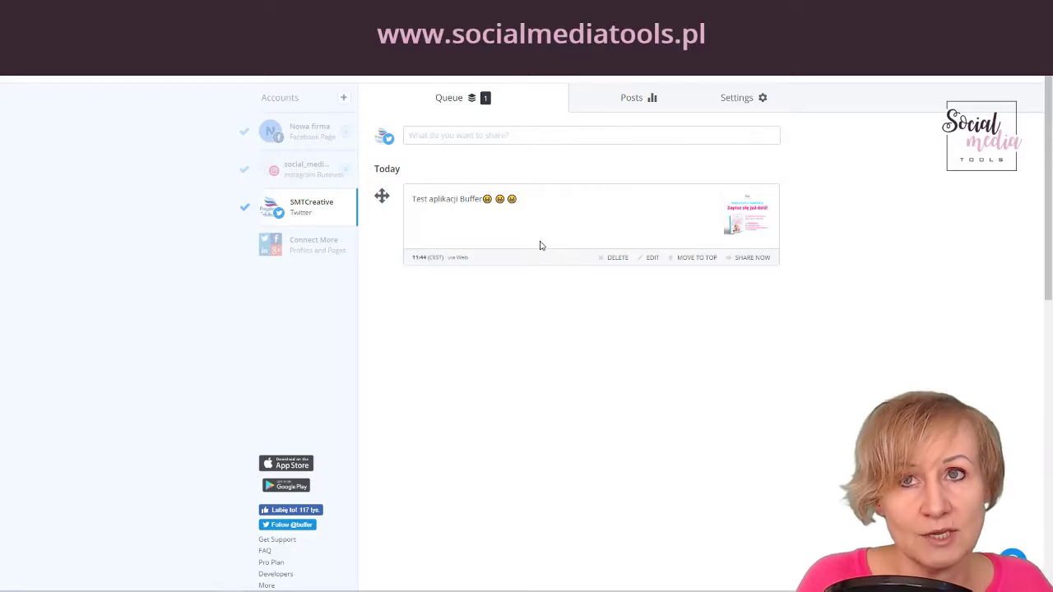
{"action": "left_click", "coordinate": [309, 146]}
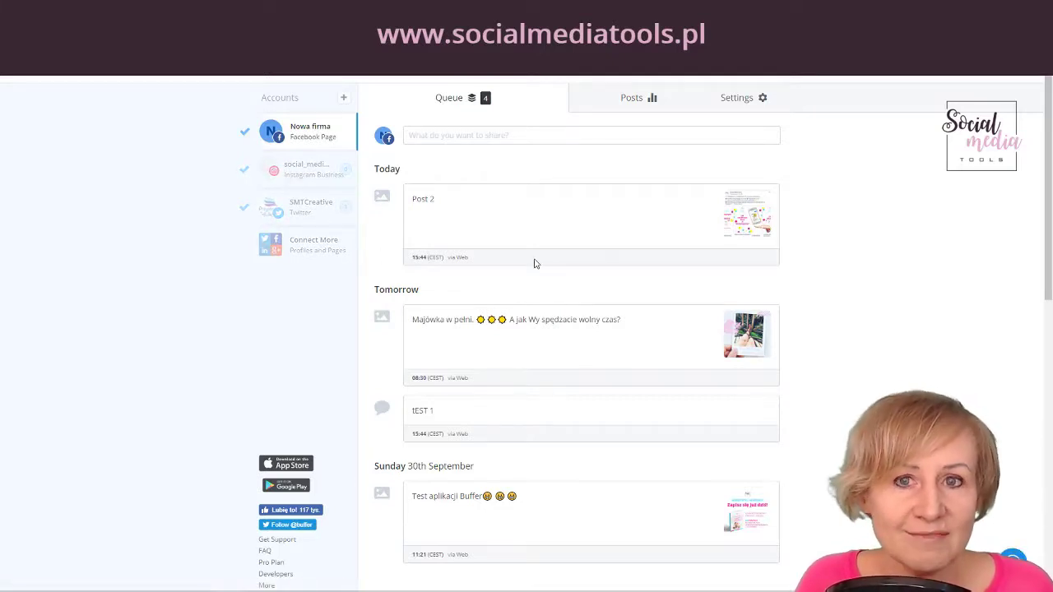
{"action": "mouse_move", "coordinate": [535, 263]}
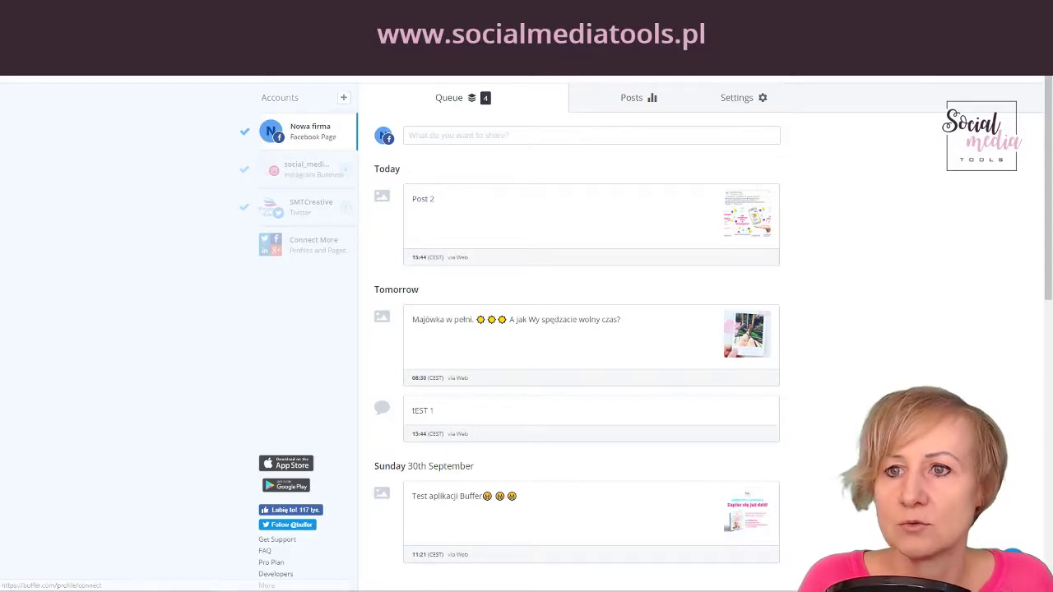
Search for "onet" in a new browser tab, open the Onet site and open its featured Zaytsev volleyball article
{"action": "key", "text": "ctrl+t"}
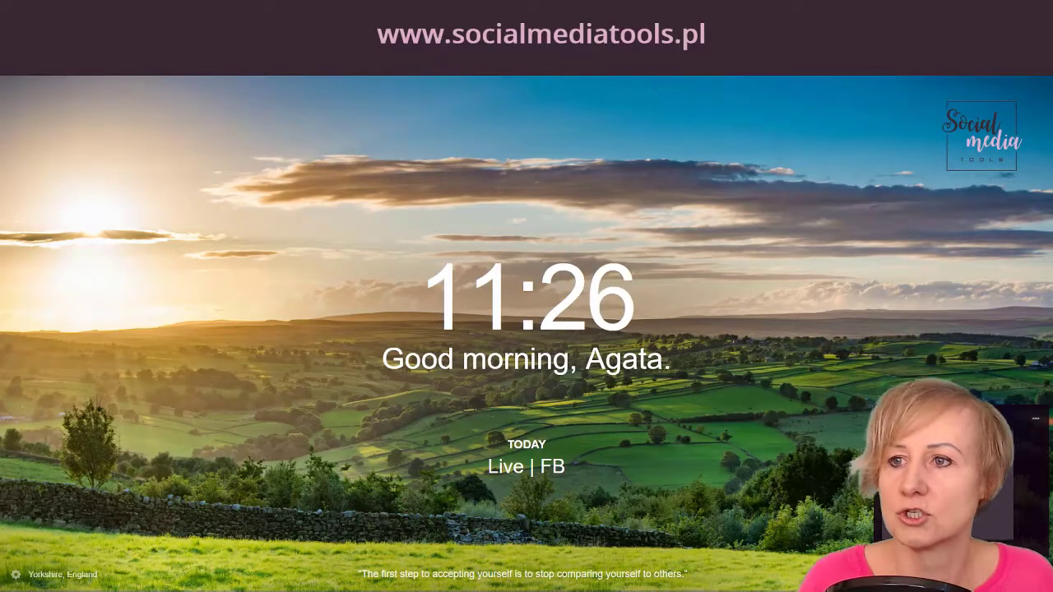
{"action": "type", "text": "onet"}
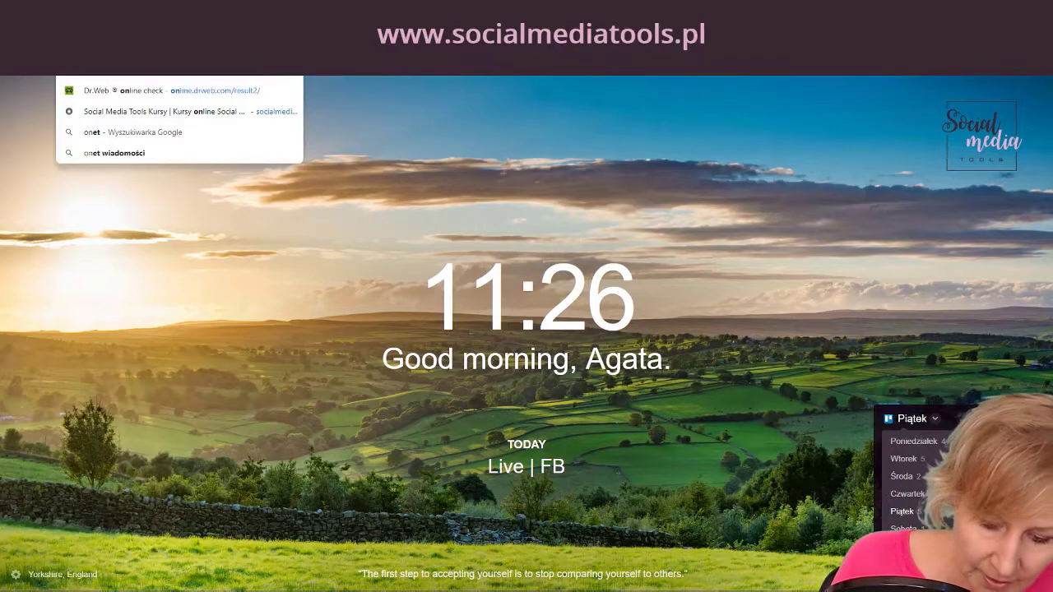
{"action": "key", "text": "Return"}
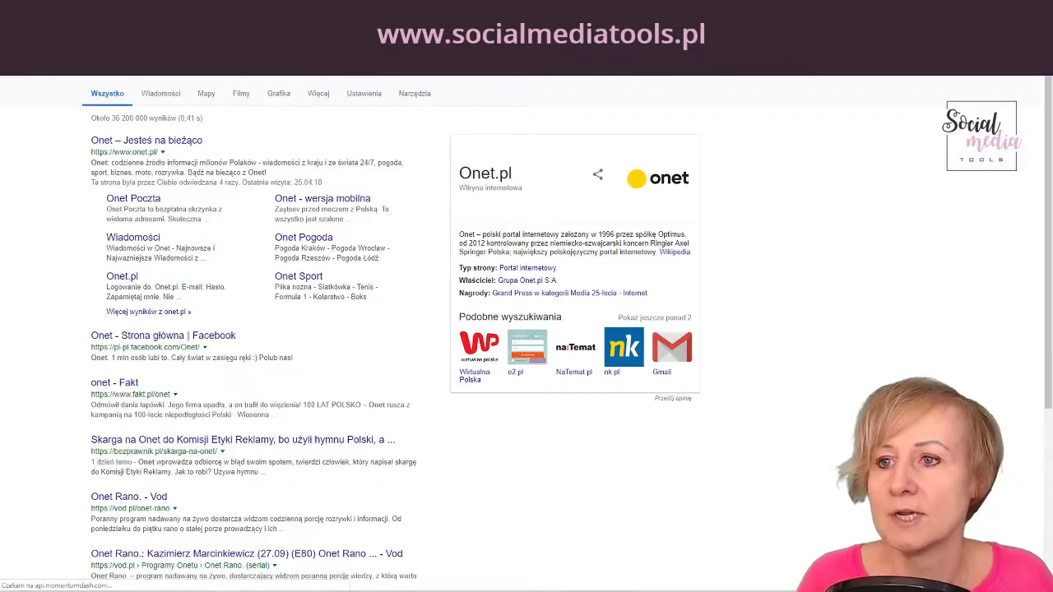
{"action": "left_click", "coordinate": [140, 140]}
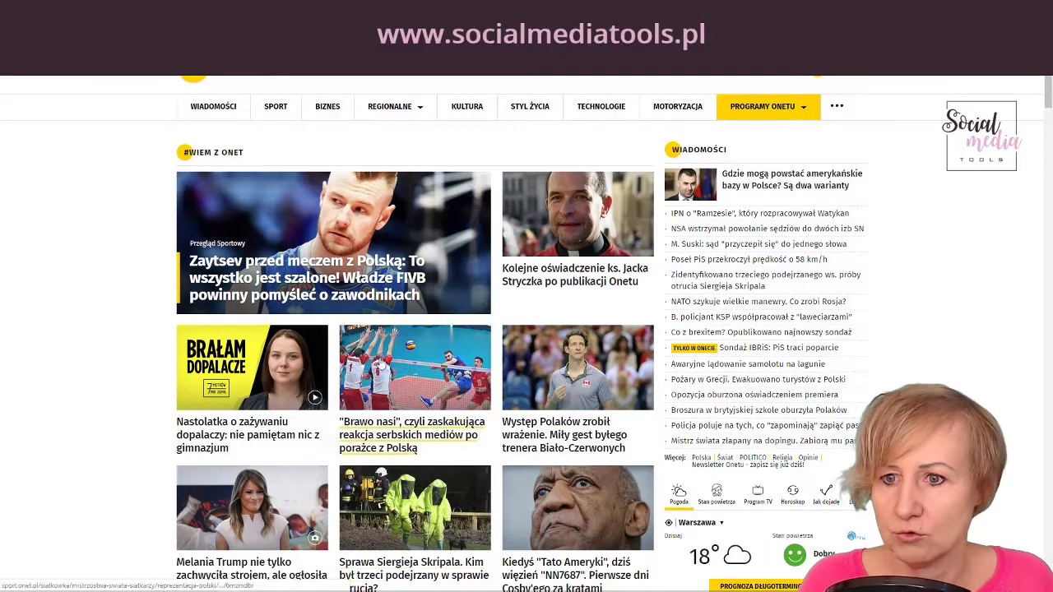
{"action": "left_click", "coordinate": [384, 301]}
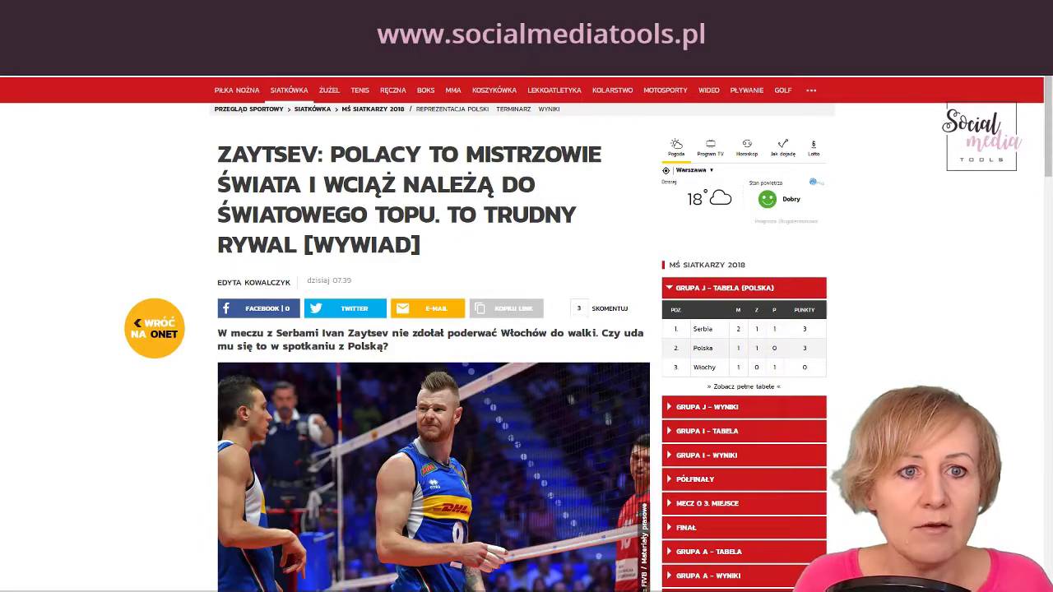
Open the Buffer share composer for the article and expand its Facebook and Instagram drafts to review their content
{"action": "key", "text": "alt+b"}
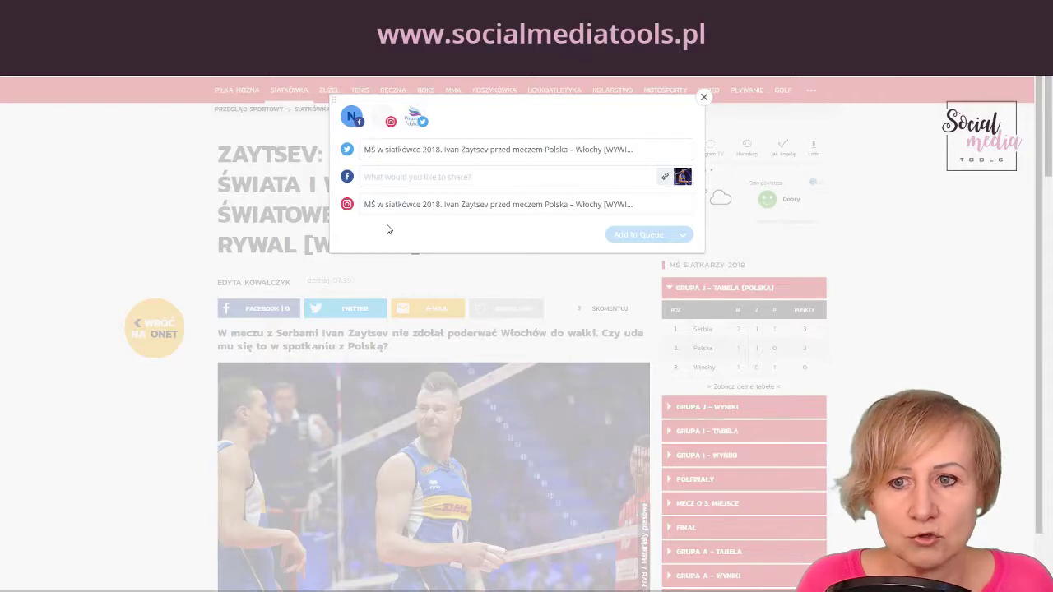
{"action": "left_click", "coordinate": [392, 177]}
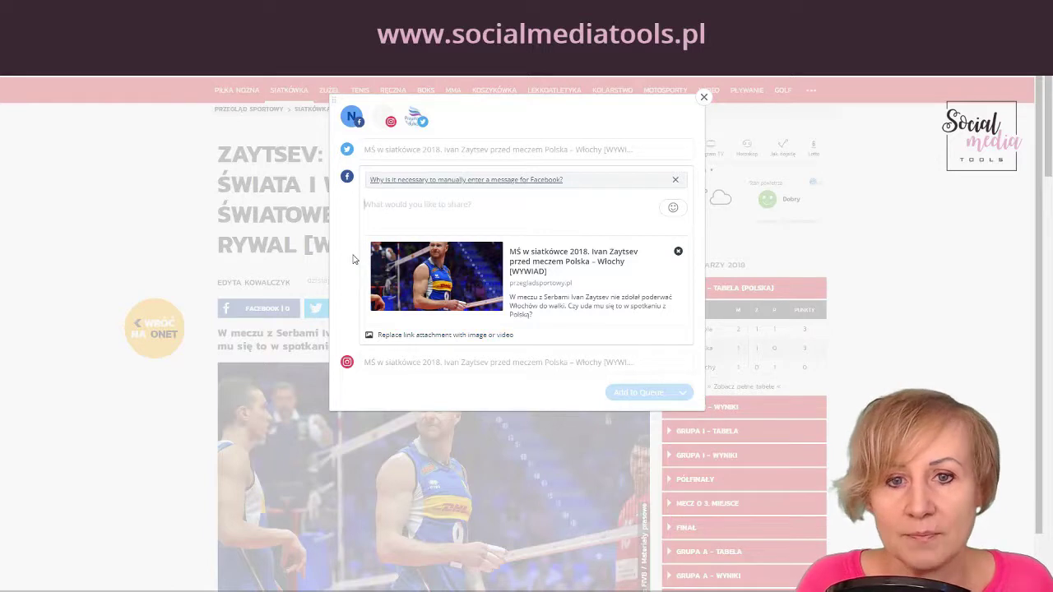
{"action": "left_click", "coordinate": [435, 211]}
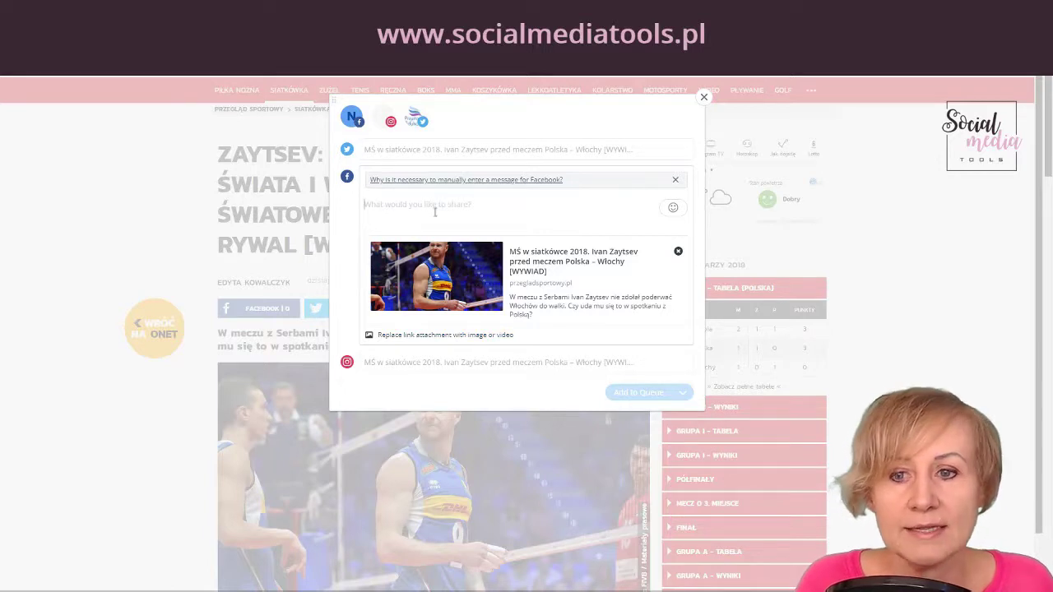
{"action": "left_click", "coordinate": [354, 251]}
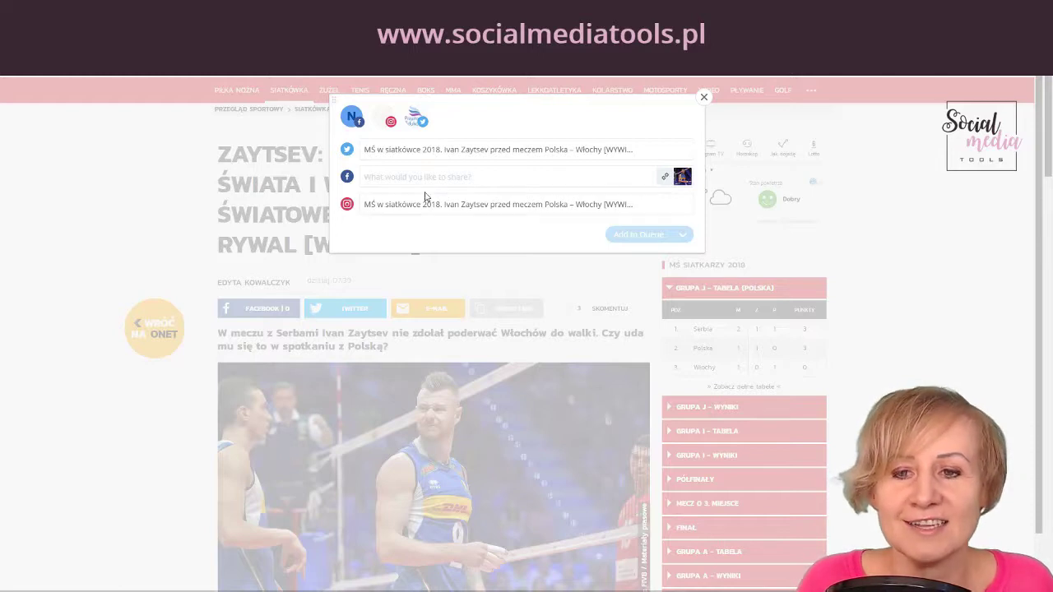
{"action": "left_click", "coordinate": [487, 204]}
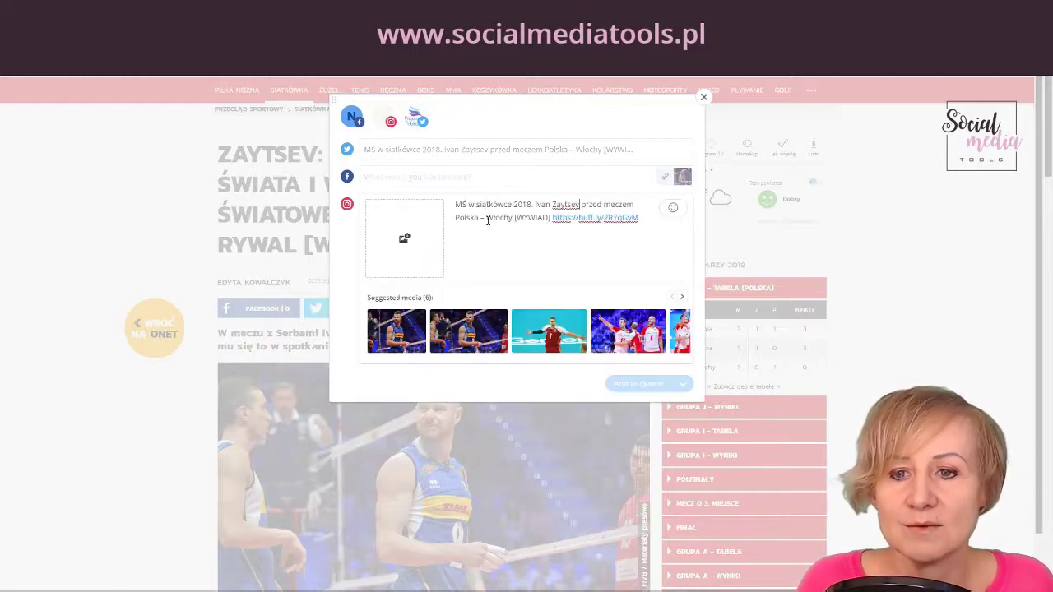